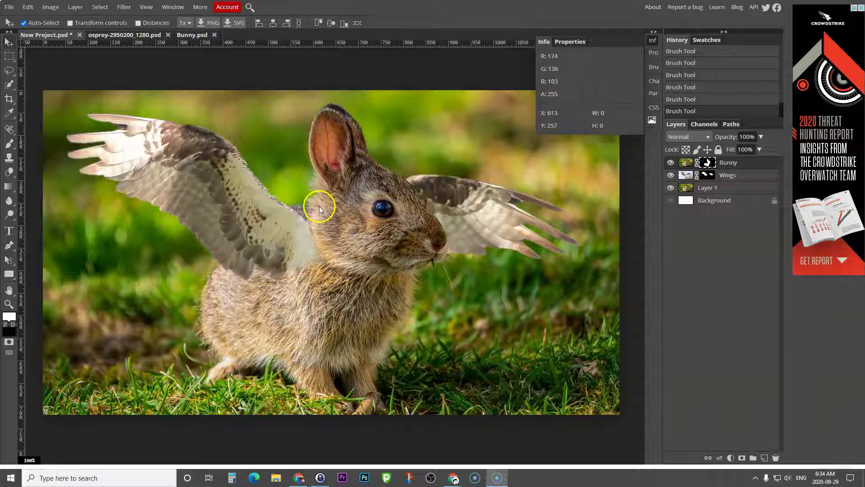
Turn the plain bunny, Wings and Bunny layers back on in the bunny document
alt+click(670, 188)
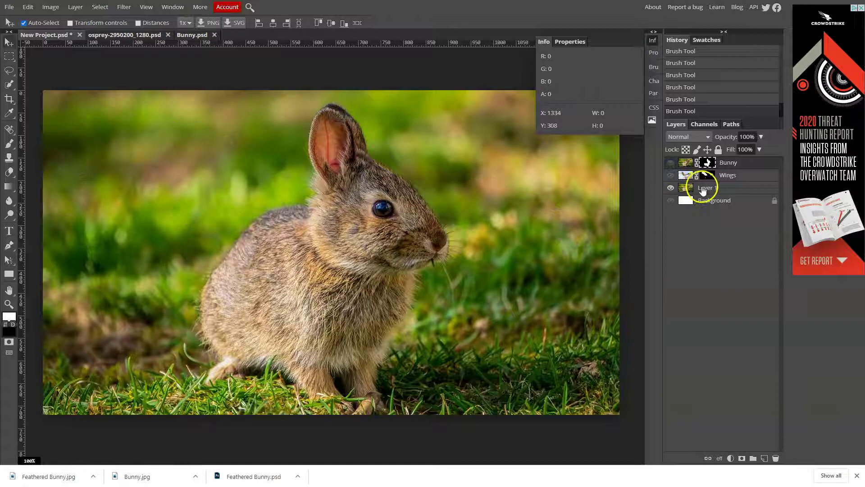
click(671, 175)
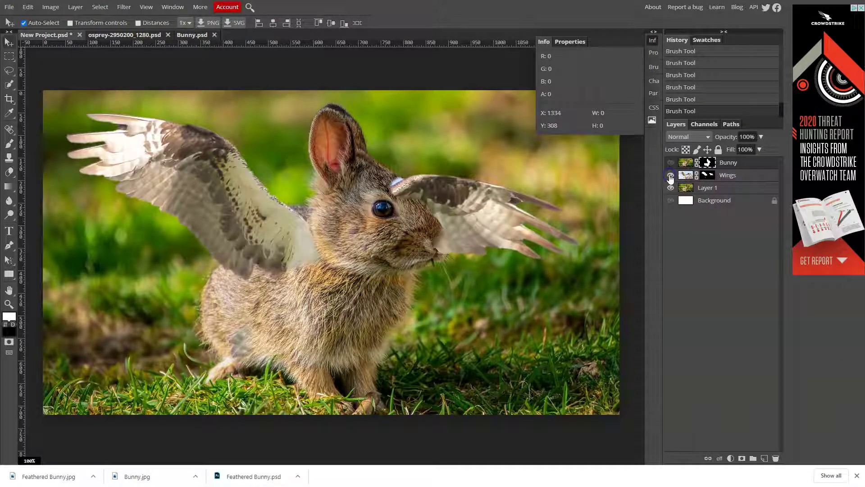
click(670, 163)
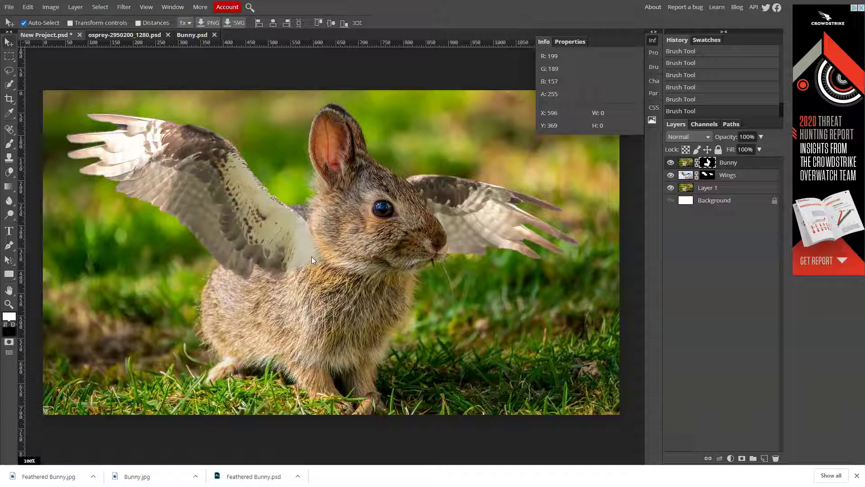
click(261, 127)
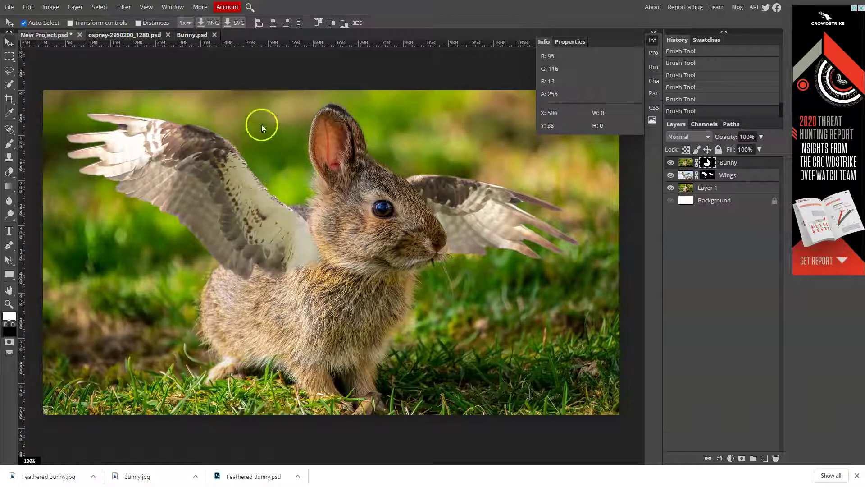
Copy the entire osprey image and paste it into Bunny.psd as Layer 1
click(137, 36)
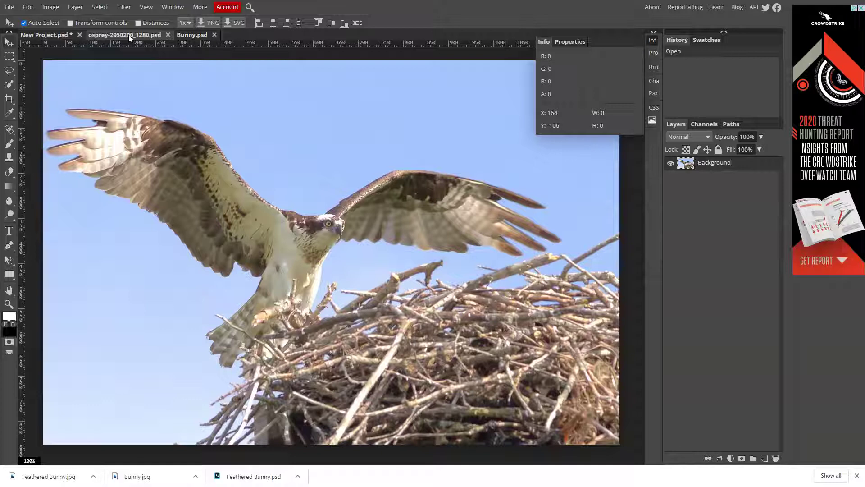
click(191, 36)
click(150, 35)
click(409, 261)
key(ctrl+a)
key(ctrl+c)
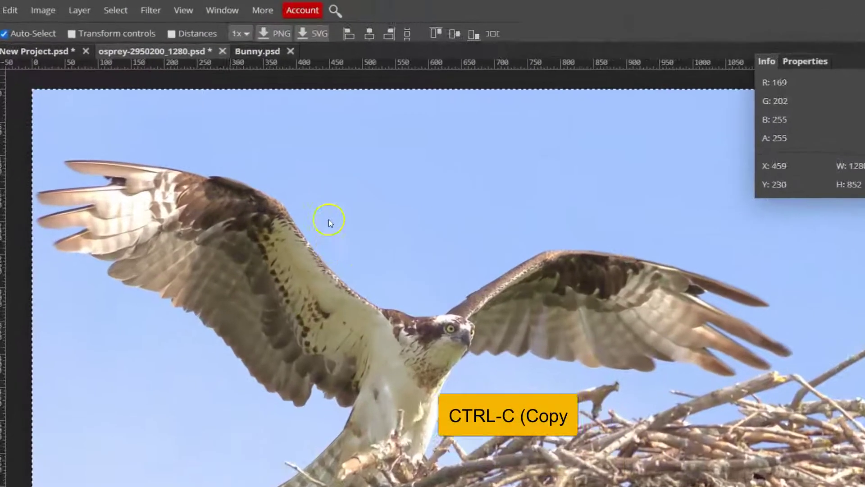
click(258, 51)
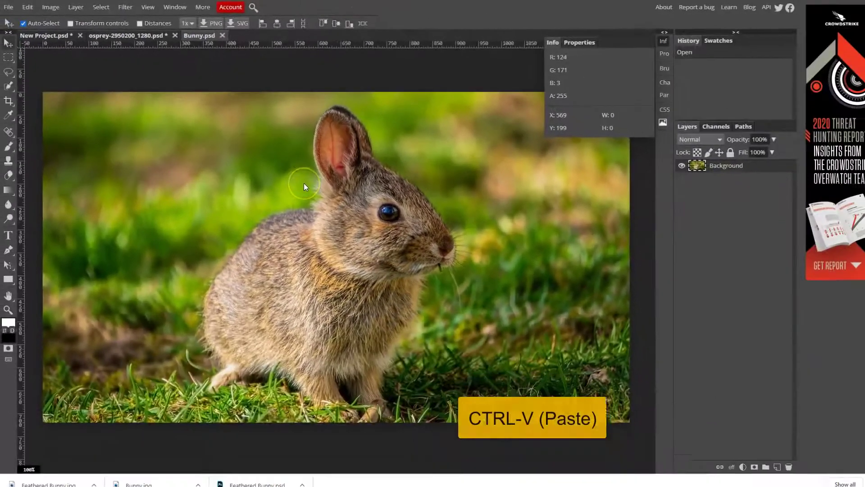
key(ctrl+v)
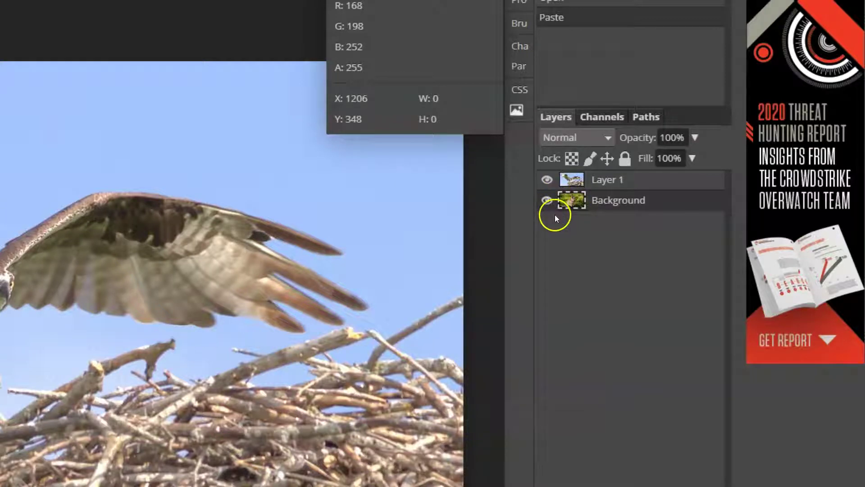
Duplicate the bunny Background layer, move the copy to the top, and hide it
right_click(602, 204)
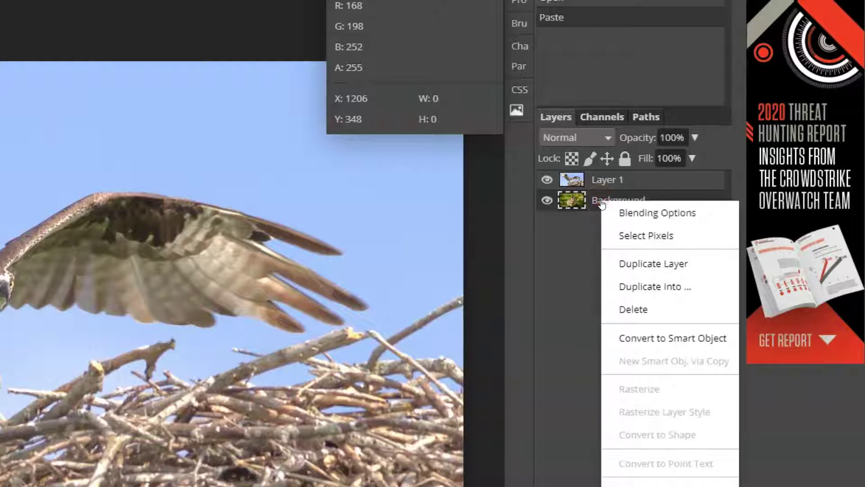
click(640, 263)
drag(603, 201, 601, 179)
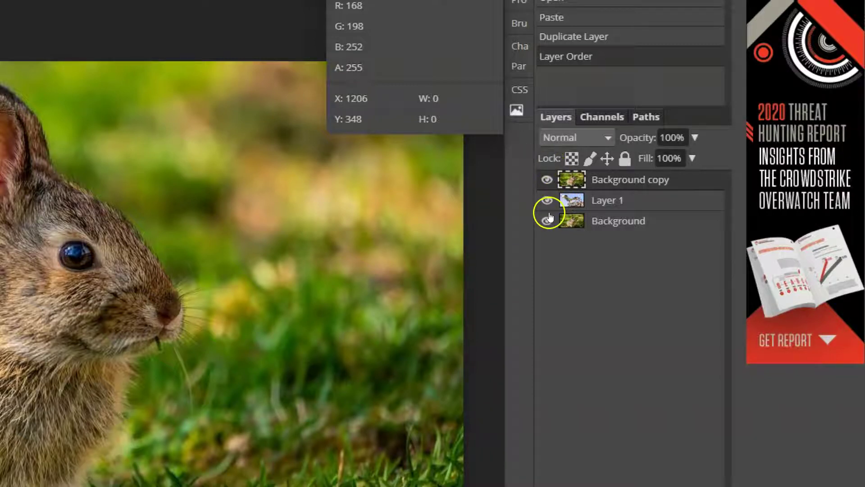
click(547, 180)
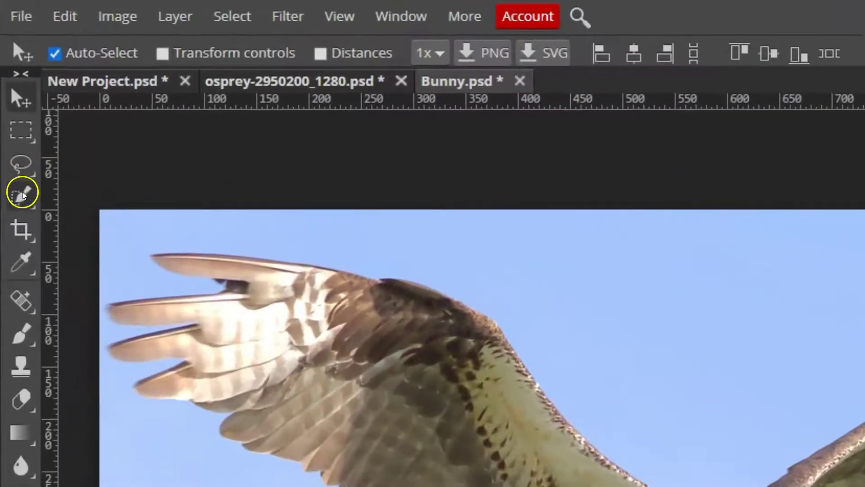
Choose the Quick Selection tool, undoing an accidental nudge of the osprey layer
click(22, 195)
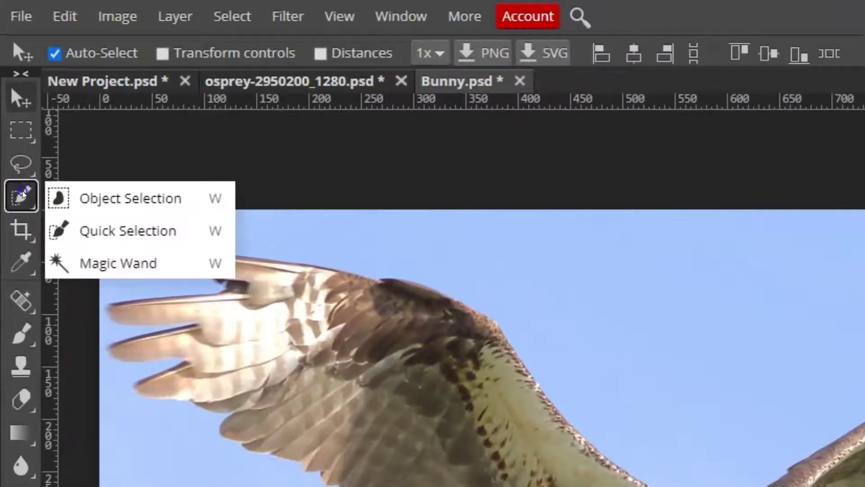
click(343, 328)
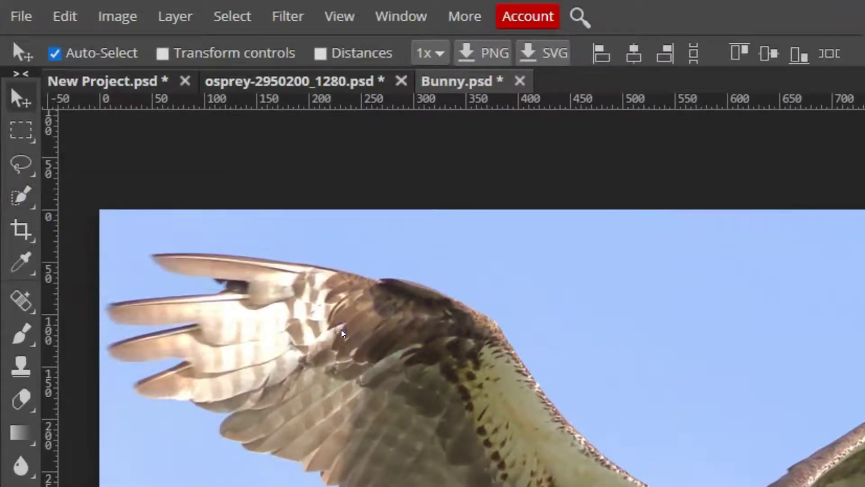
drag(406, 364, 403, 362)
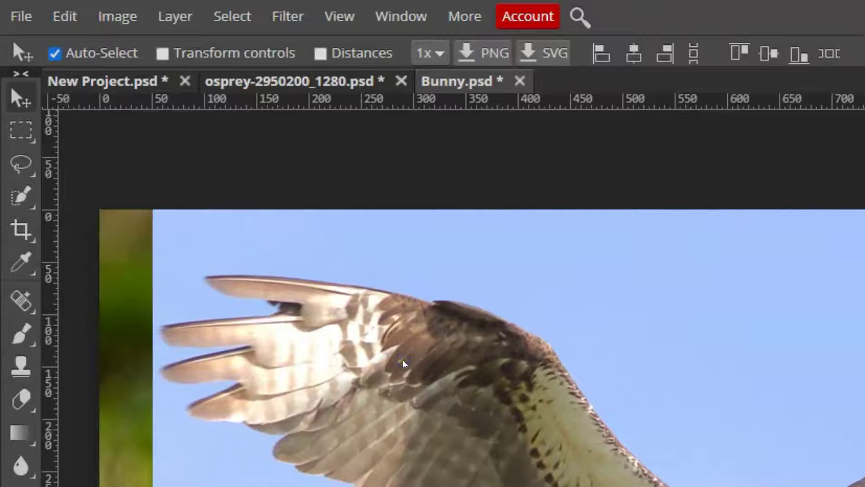
key(ctrl+z)
click(21, 195)
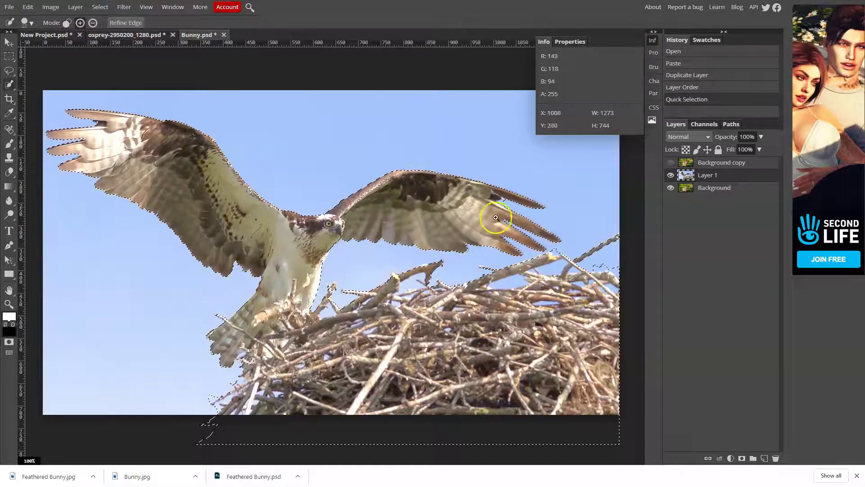
scroll(496, 217, up, 2)
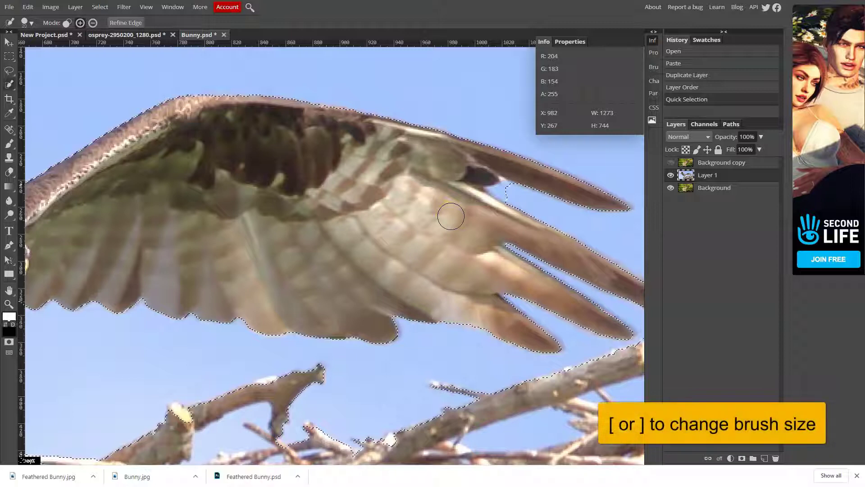
With a smaller brush, add the wing tip and trim sky along the wing edge
key(bracketleft)
key(bracketleft)
drag(451, 216, 512, 194)
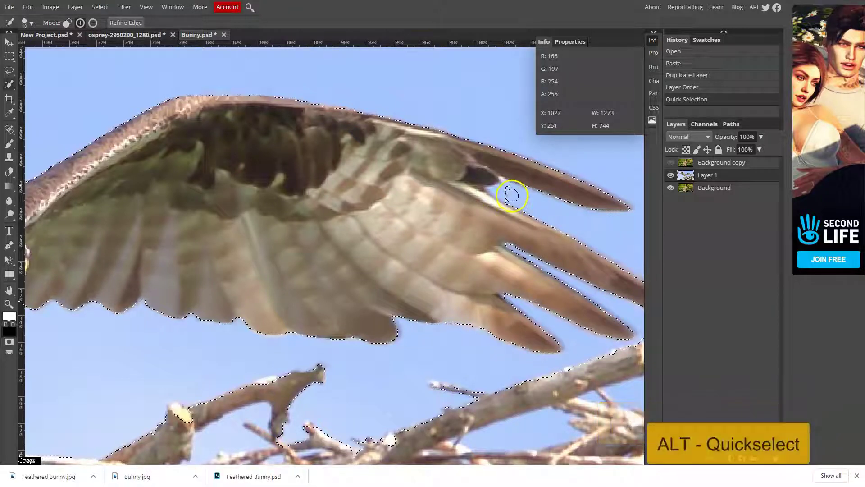
alt+click(511, 196)
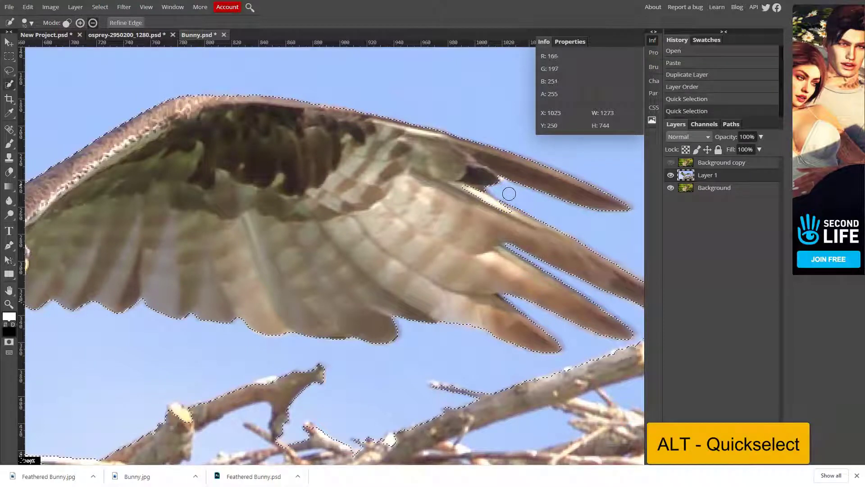
click(497, 214)
drag(497, 187, 518, 200)
click(508, 197)
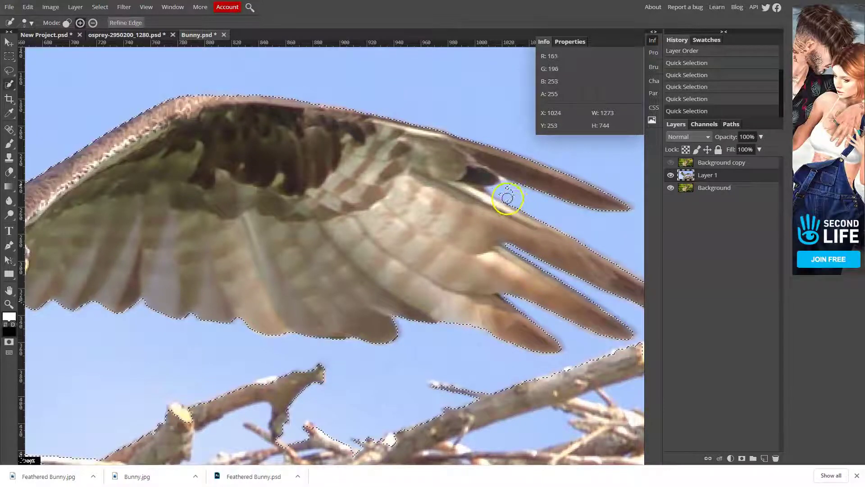
click(510, 195)
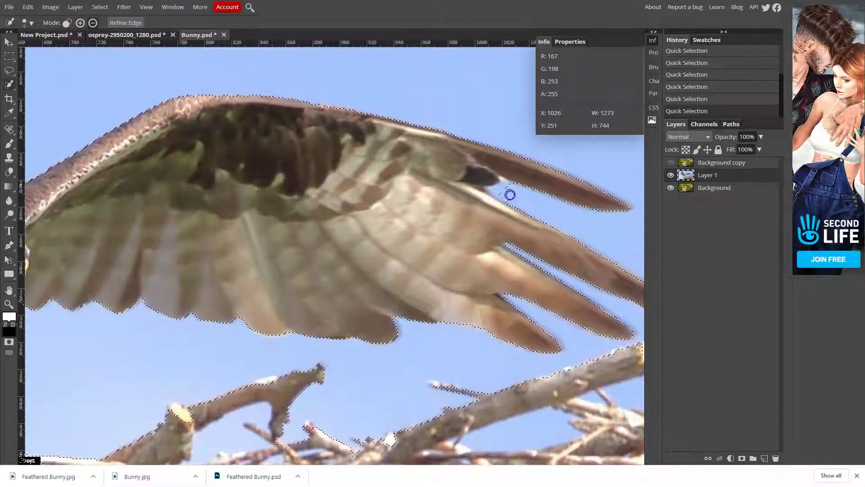
click(505, 193)
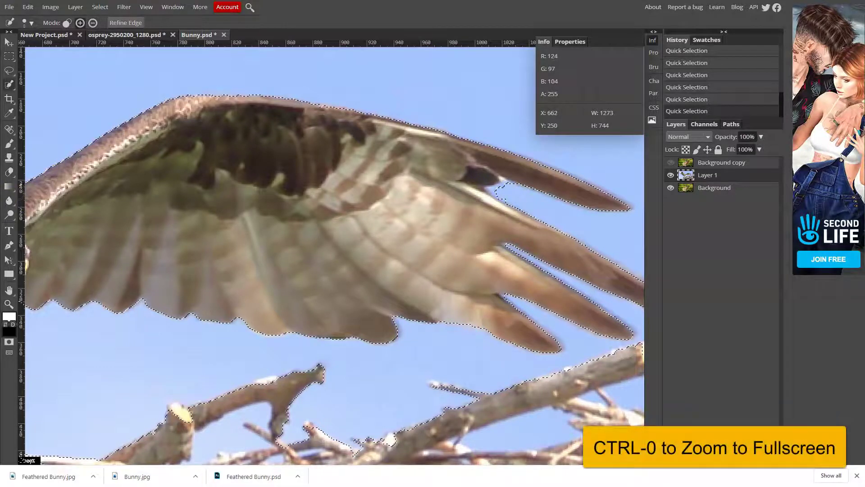
Add a raster mask to Layer 1 from the selection and display it in black and white
key(ctrl+0)
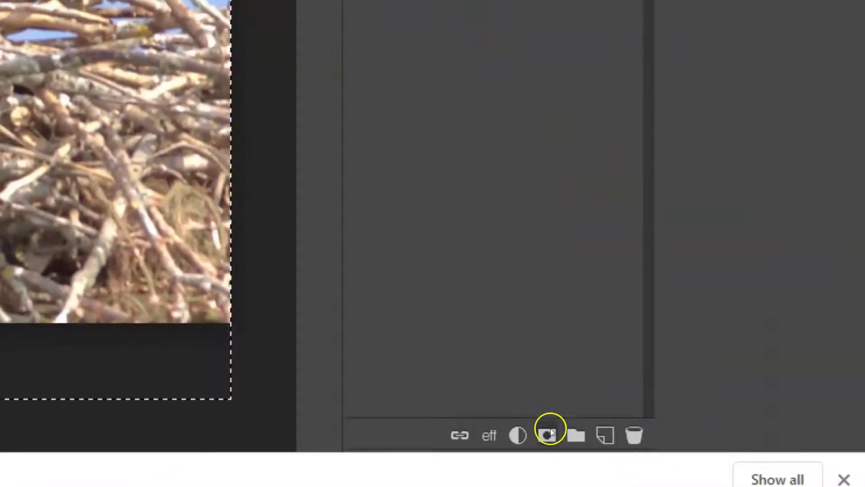
click(550, 432)
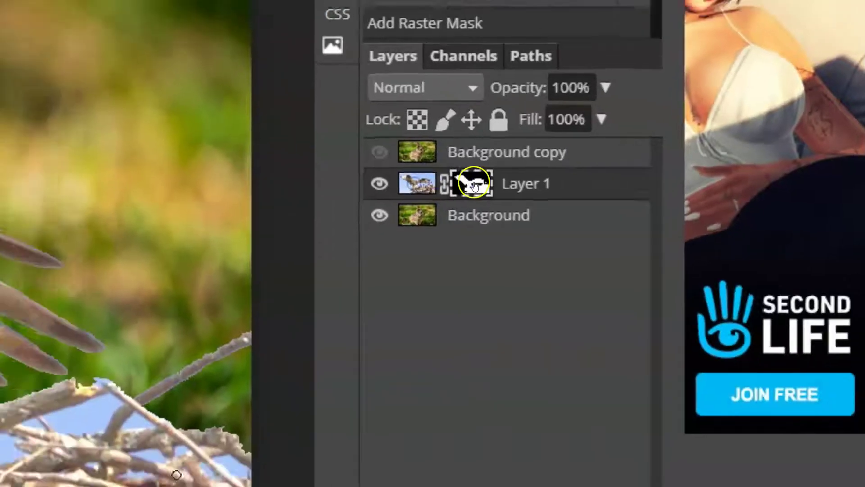
alt+click(417, 193)
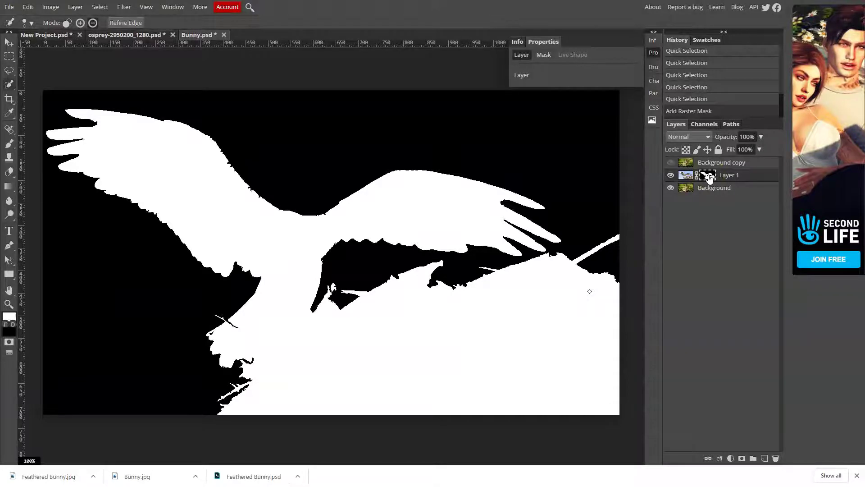
click(686, 176)
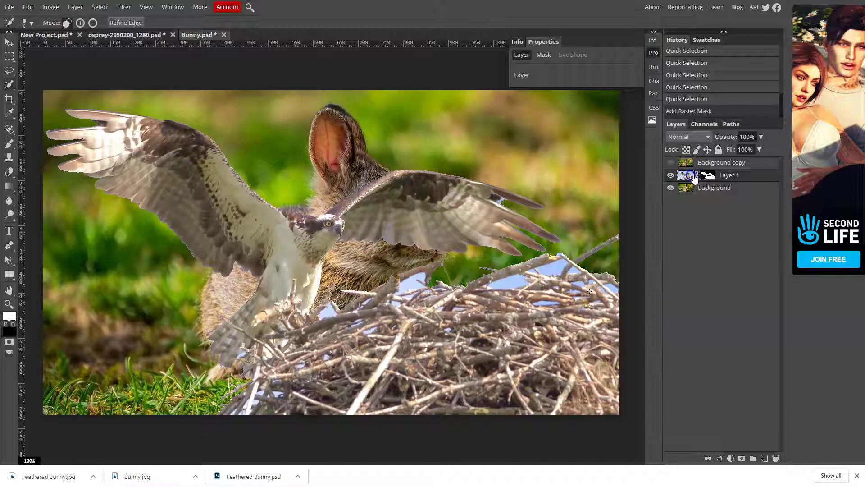
click(708, 177)
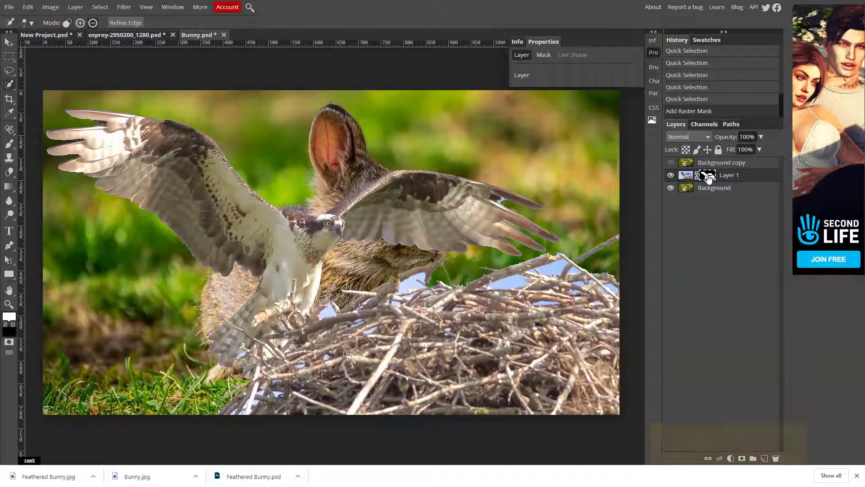
alt+click(708, 177)
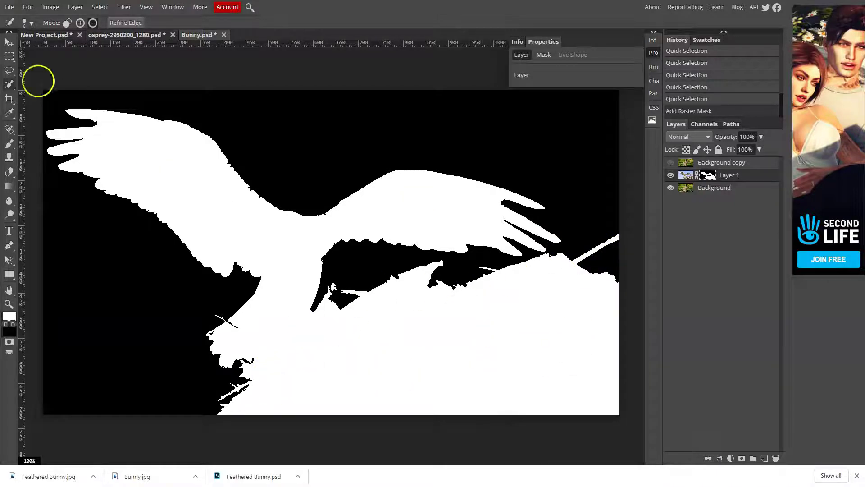
Lasso the nest area below the wings on Layer 1's mask and fill it black
click(9, 71)
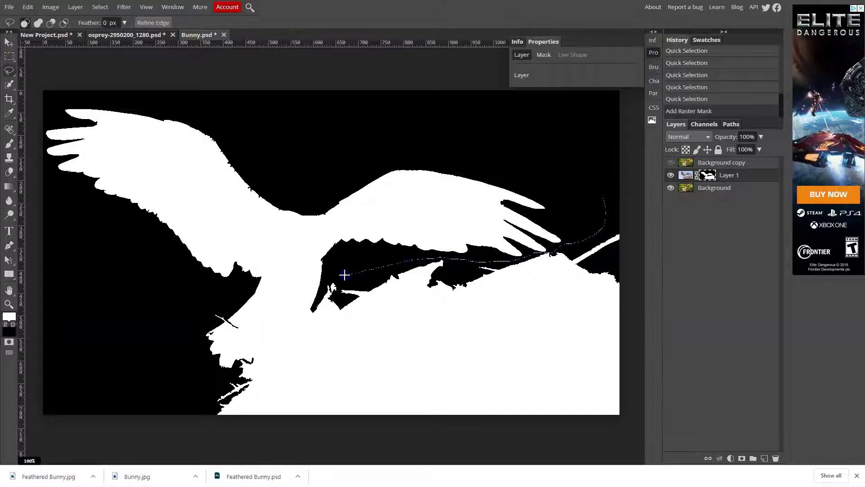
mouse_move(334, 287)
mouse_down()
mouse_move(199, 351)
mouse_move(107, 461)
mouse_move(369, 482)
mouse_move(817, 444)
mouse_move(846, 369)
mouse_move(745, 252)
mouse_move(658, 192)
mouse_move(624, 187)
mouse_move(603, 199)
mouse_up()
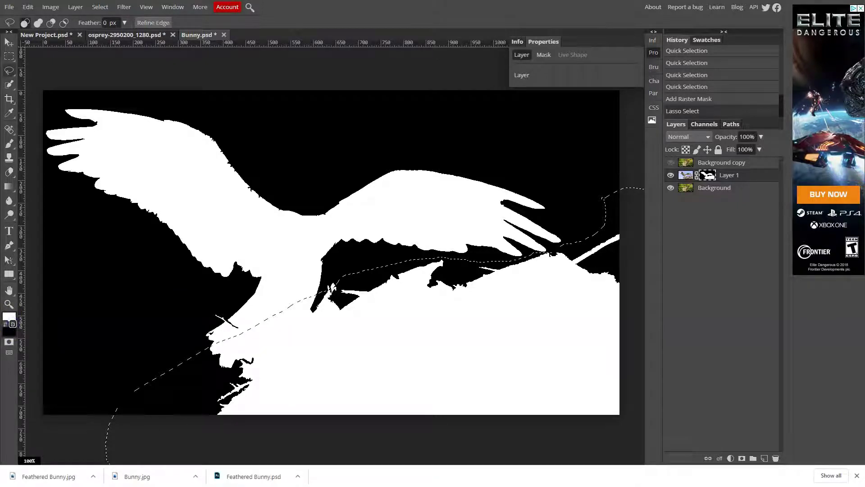
click(5, 323)
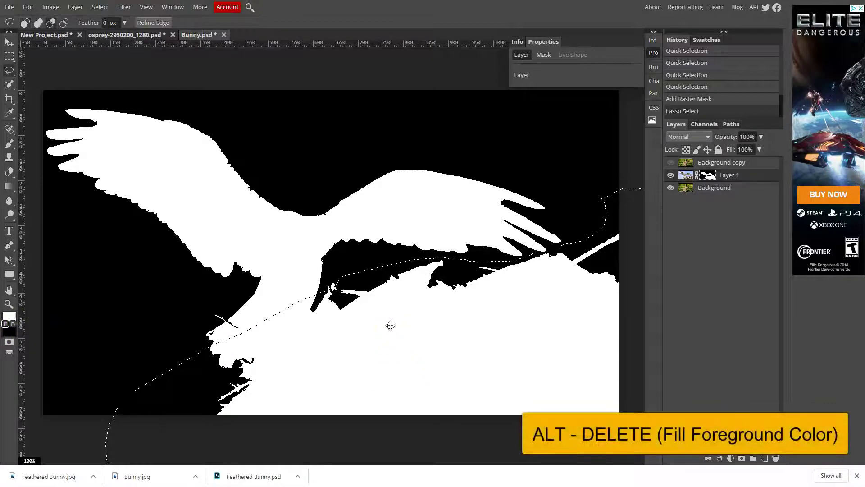
key(alt+Delete)
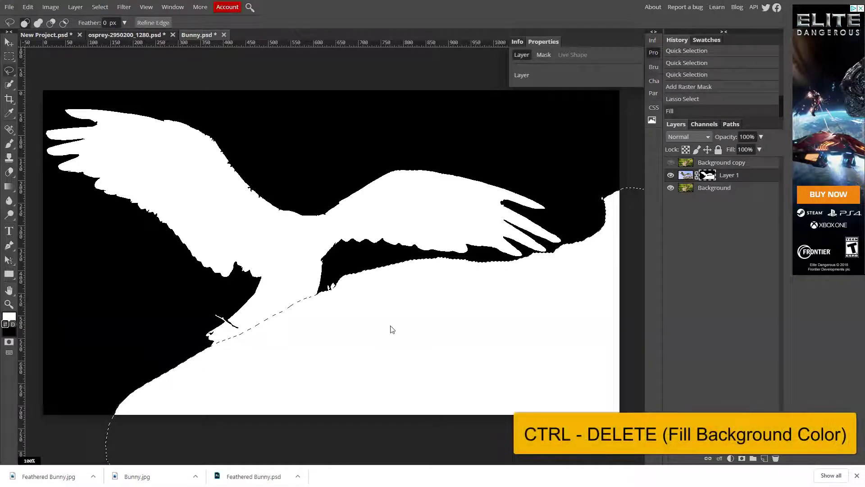
key(ctrl+Delete)
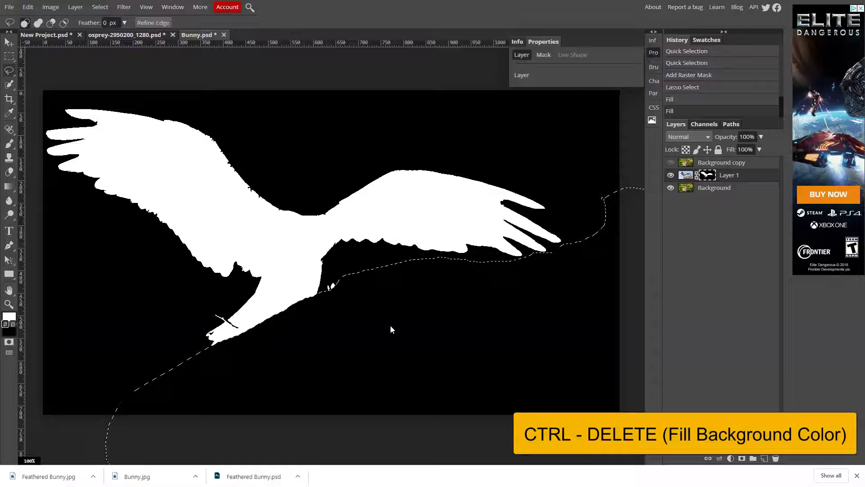
click(391, 327)
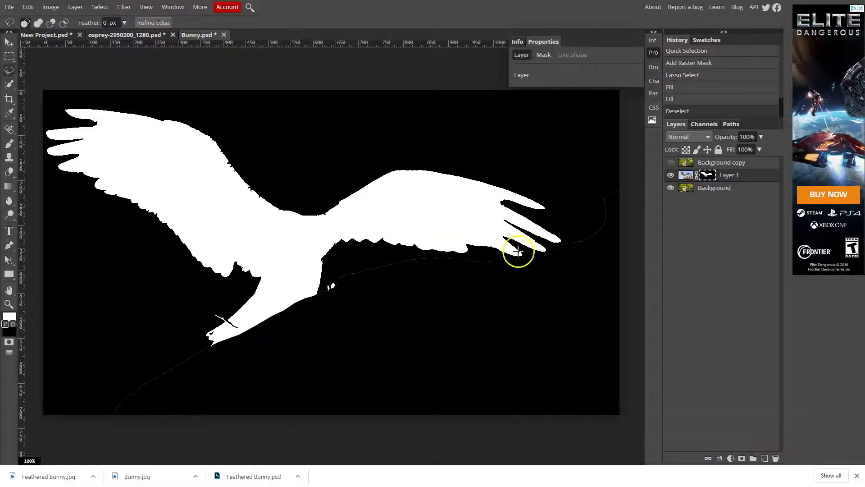
key(ctrl+z)
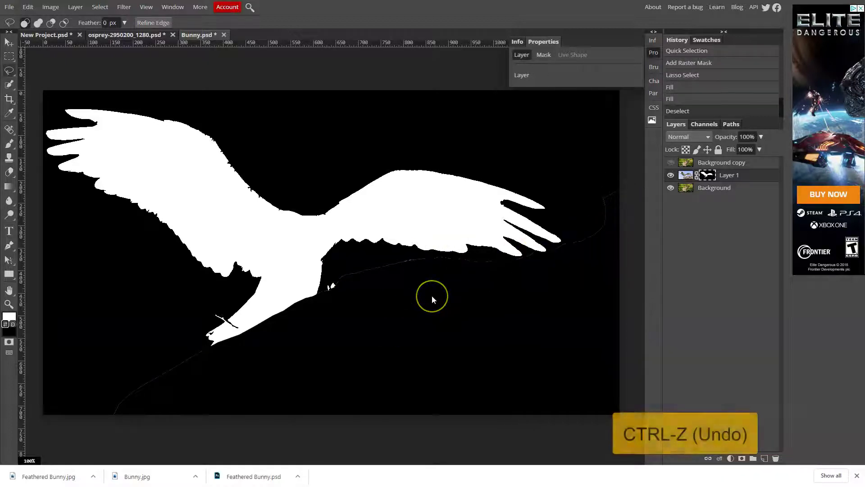
key(ctrl+z)
key(ctrl+z)
key(ctrl+z)
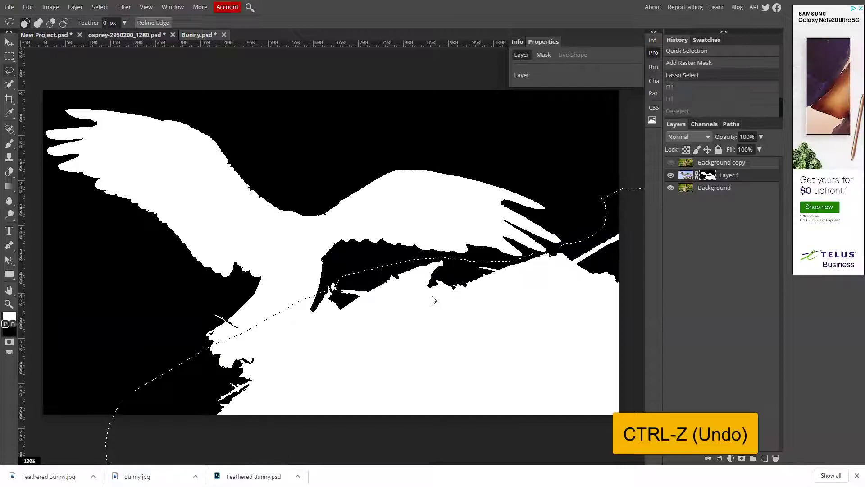
key(ctrl+Delete)
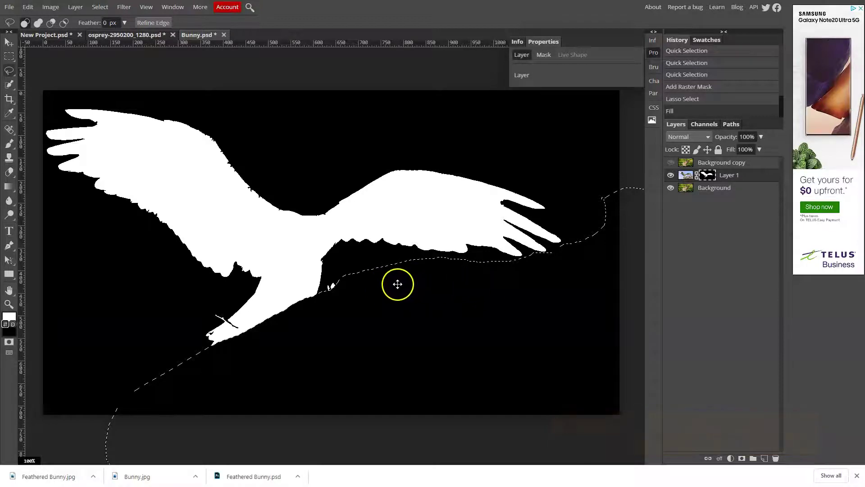
Paint black over the white specks and stray line on Layer 1's mask
click(383, 285)
scroll(339, 291, up, 3)
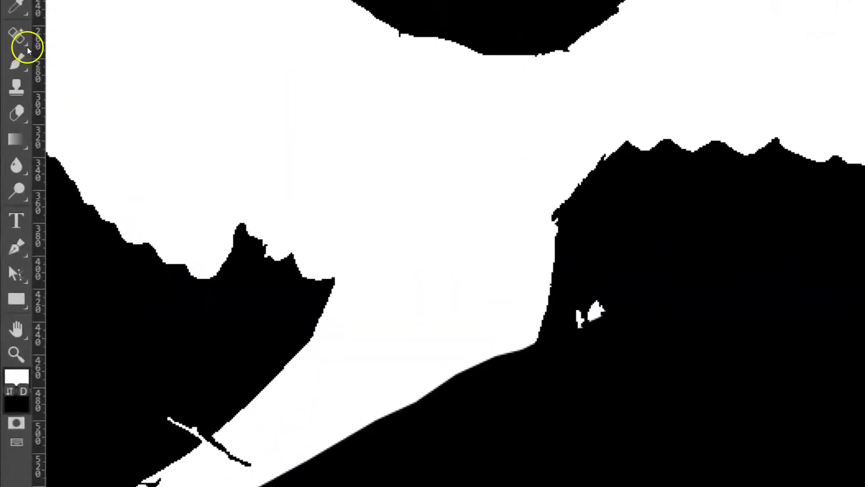
click(14, 59)
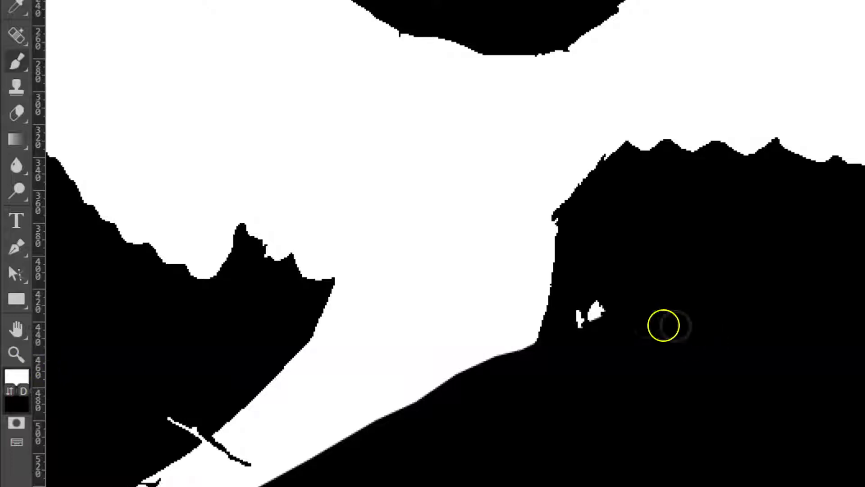
key(x)
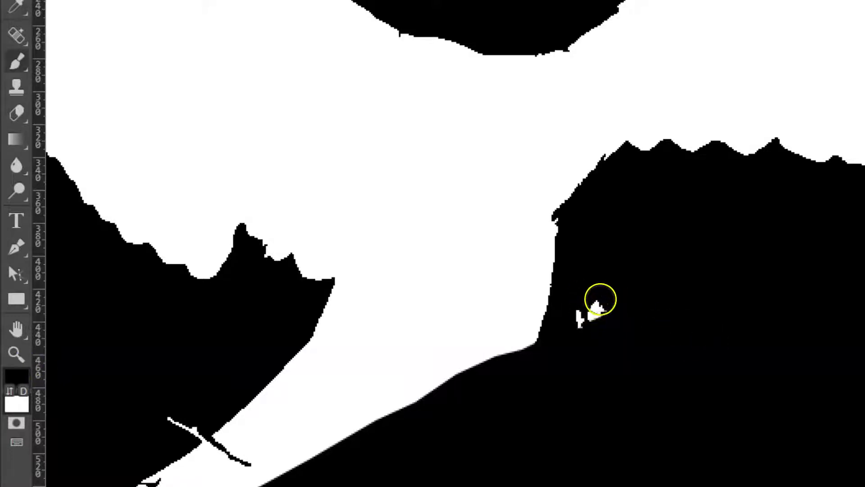
mouse_move(601, 299)
mouse_down()
mouse_move(599, 315)
mouse_move(582, 321)
mouse_up()
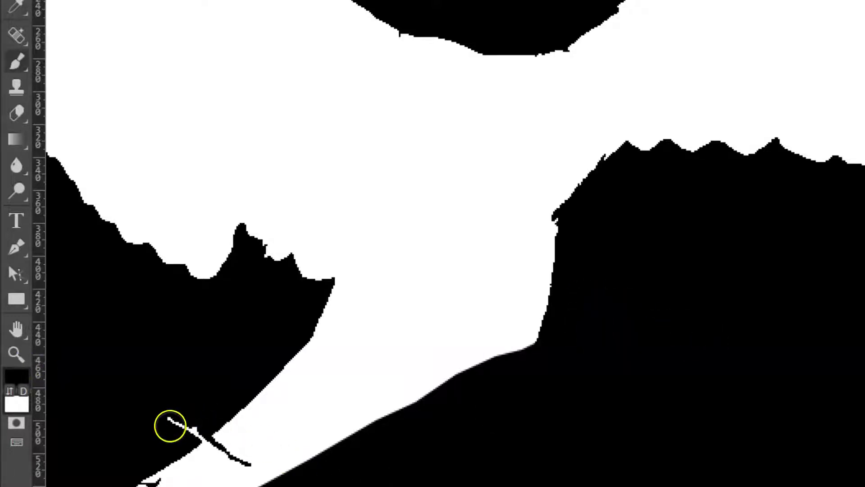
mouse_move(170, 426)
mouse_down()
mouse_move(303, 457)
mouse_move(207, 468)
mouse_up()
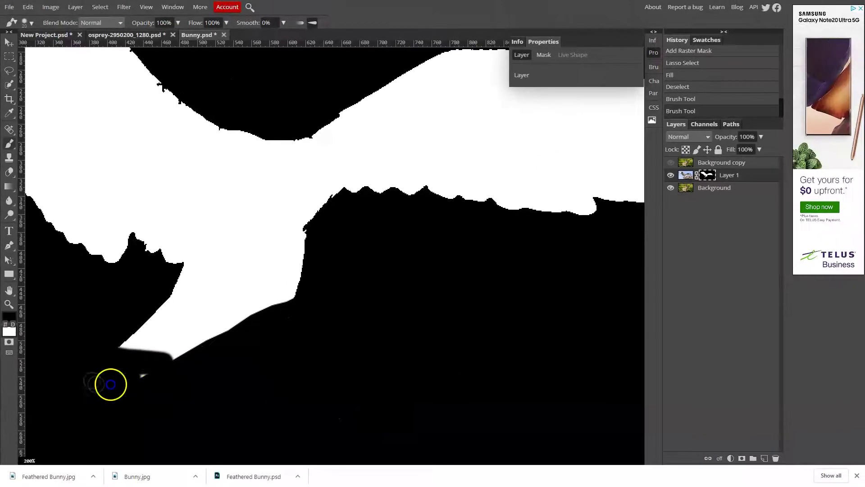
drag(111, 384, 154, 381)
click(690, 177)
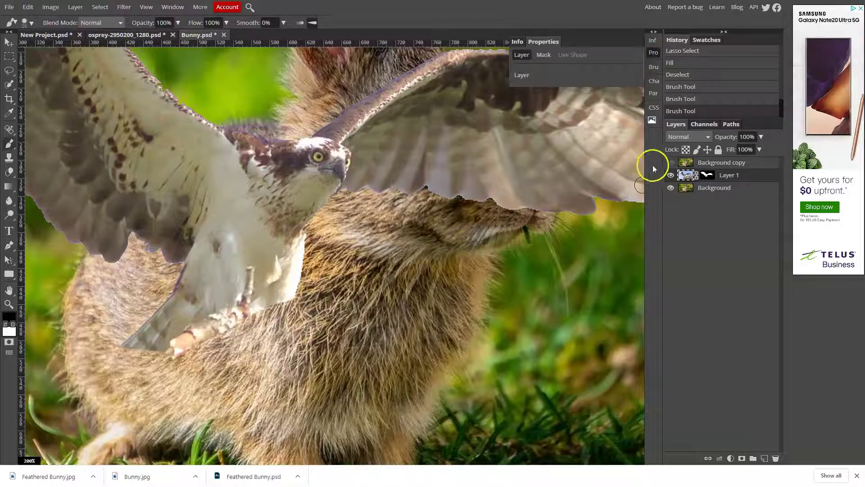
Check the mask alone, return to the composite, and leave Layer 1 unclipped
click(693, 176)
click(707, 176)
alt+click(709, 177)
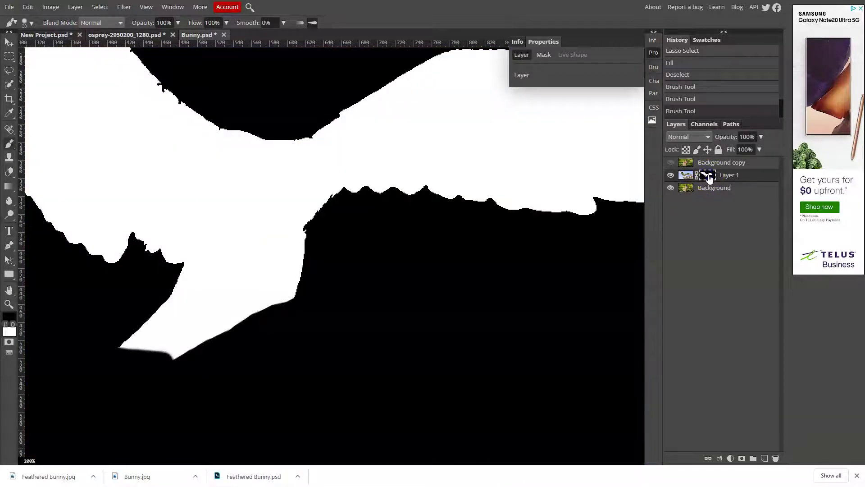
click(709, 177)
click(688, 179)
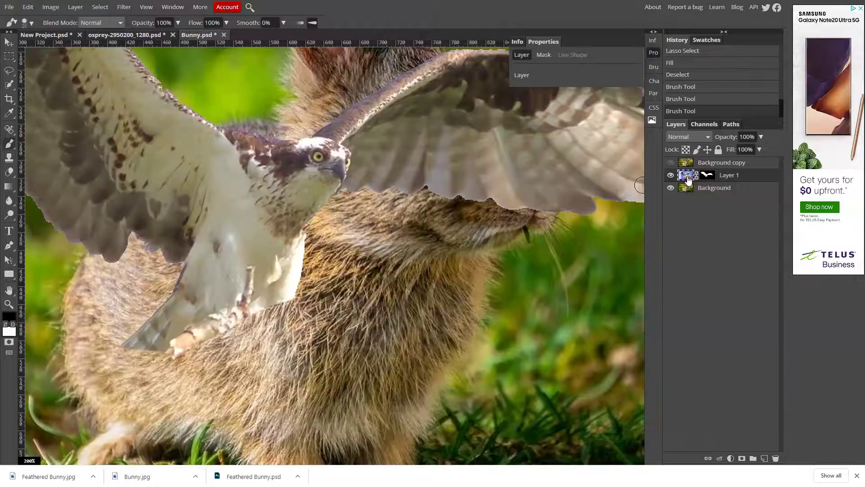
alt+click(688, 179)
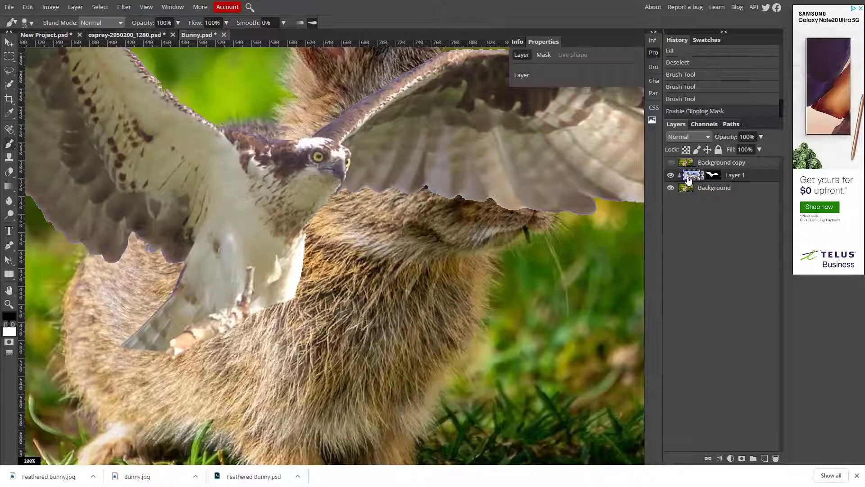
click(688, 178)
alt+click(691, 179)
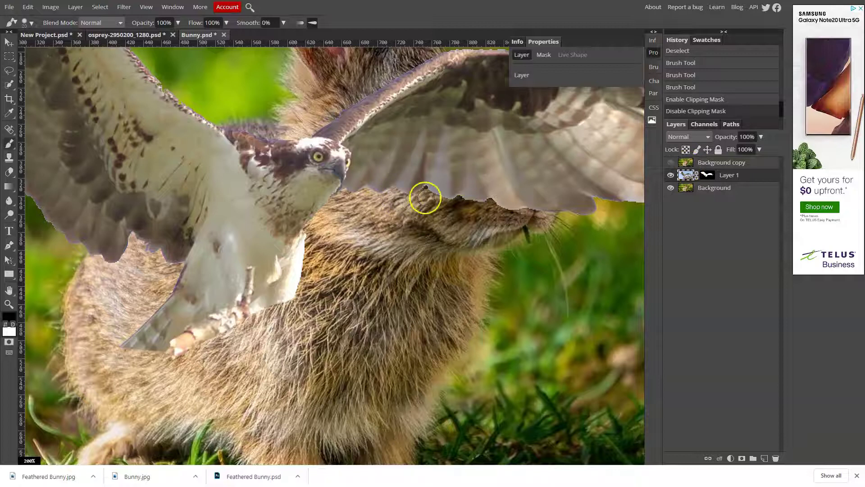
Drag Layer 1 up and right so the osprey wings rest on the bunny's back
scroll(304, 212, up, 3)
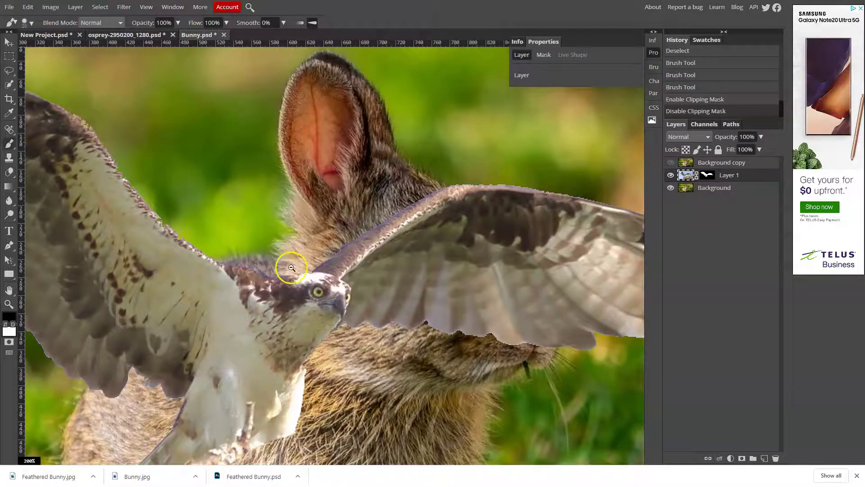
ctrl+alt+click(291, 269)
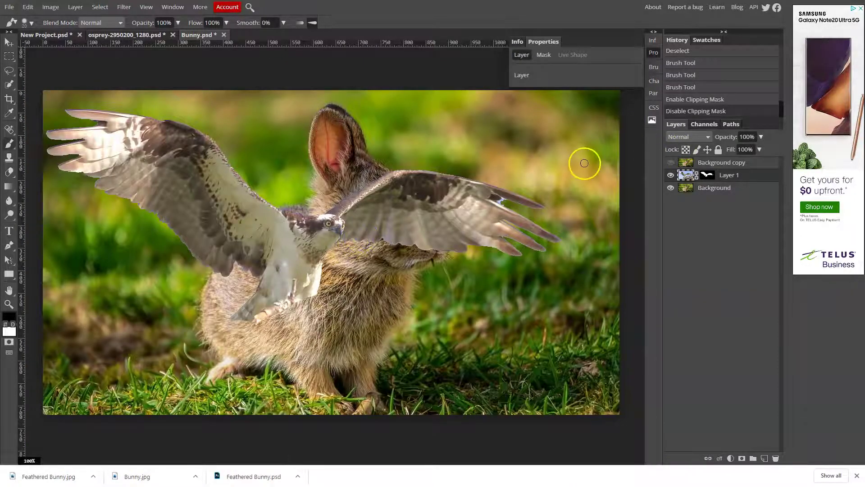
click(8, 42)
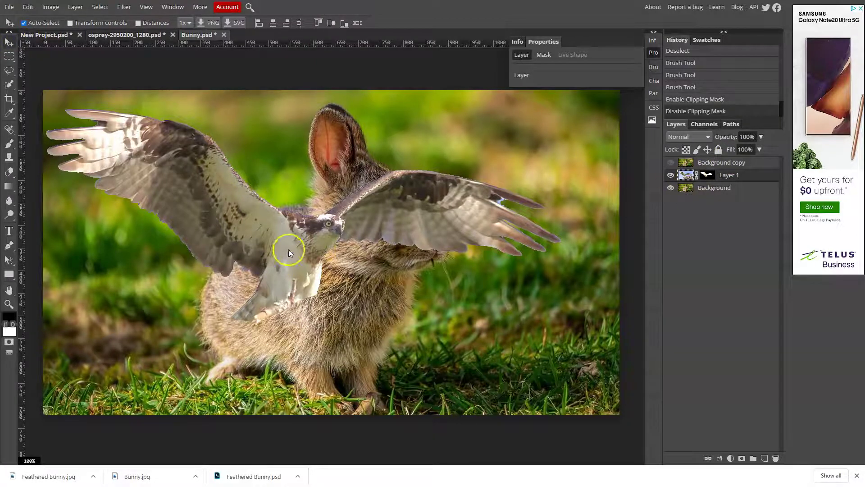
drag(288, 250, 312, 242)
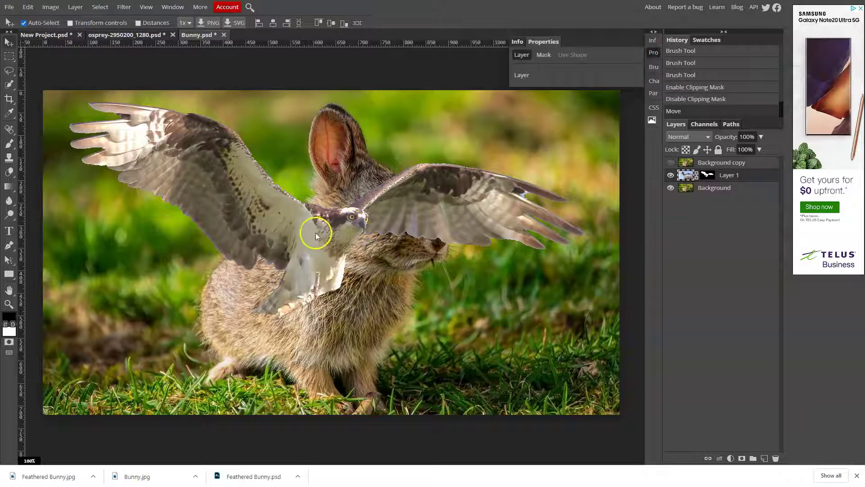
Show Background copy and box the bunny with Object Selection after discarding a Quick Selection attempt
click(693, 165)
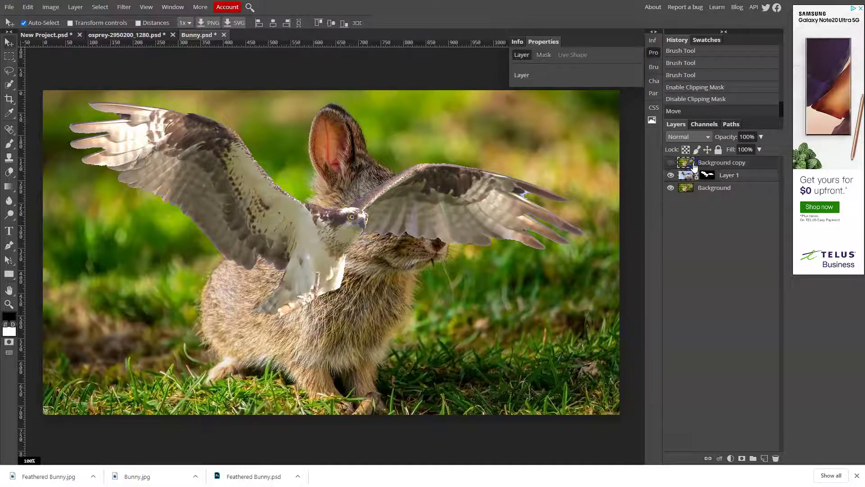
click(671, 163)
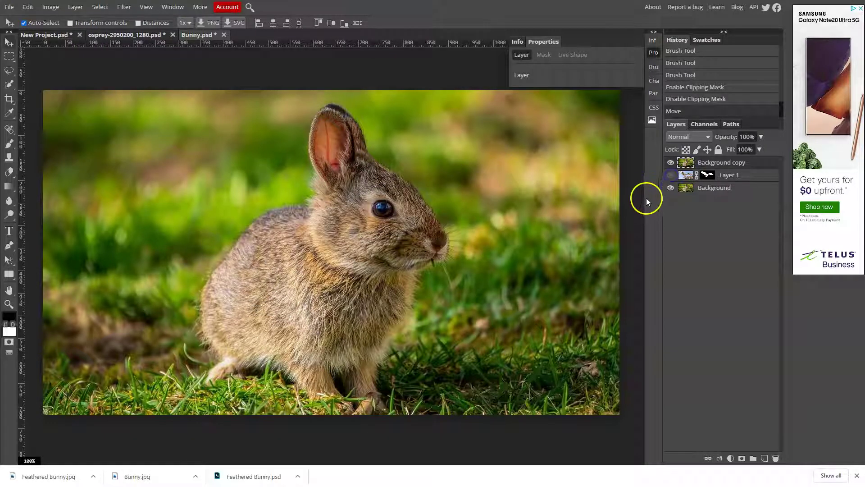
click(10, 85)
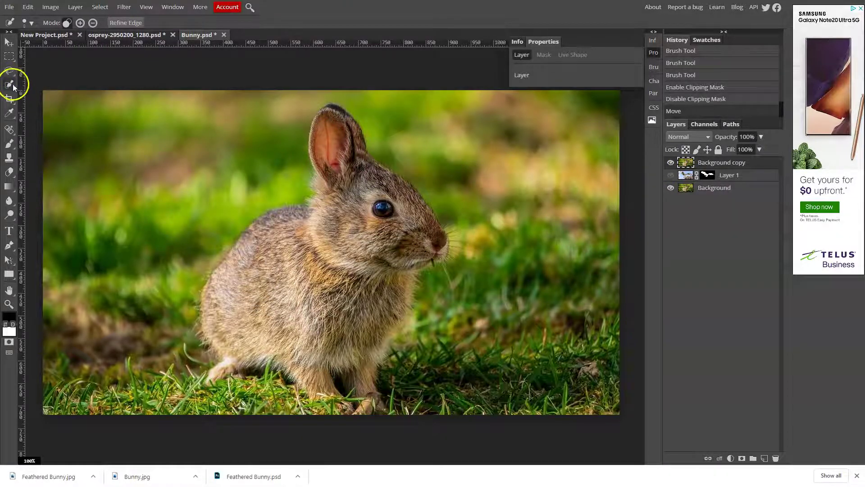
click(10, 85)
click(43, 99)
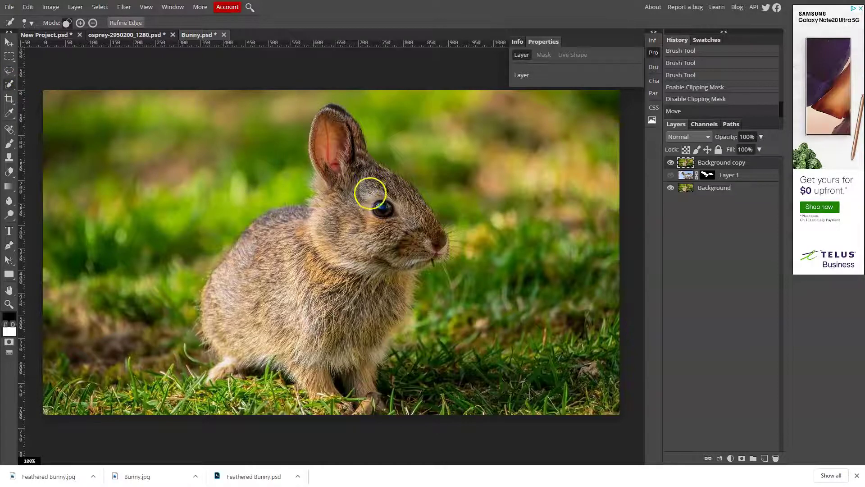
drag(377, 179, 405, 203)
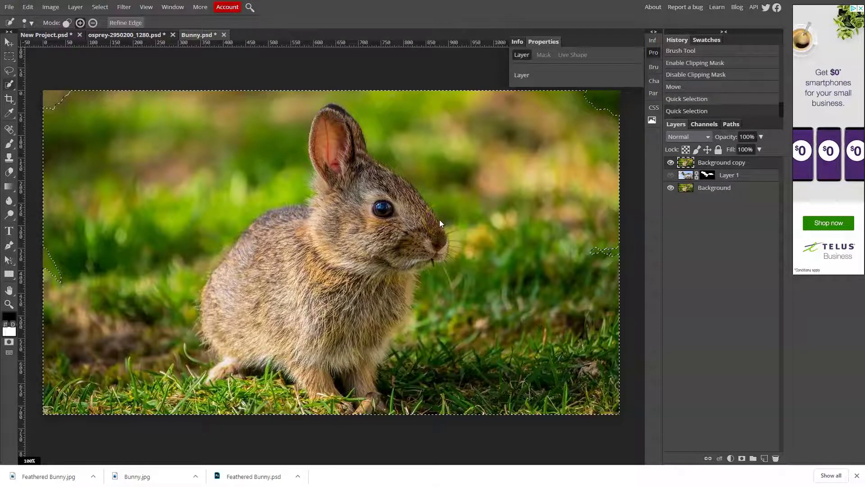
key(ctrl+d)
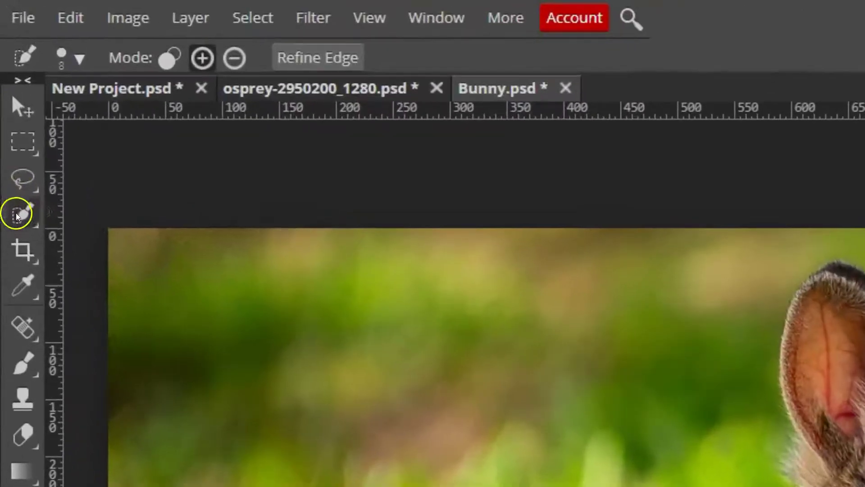
click(9, 116)
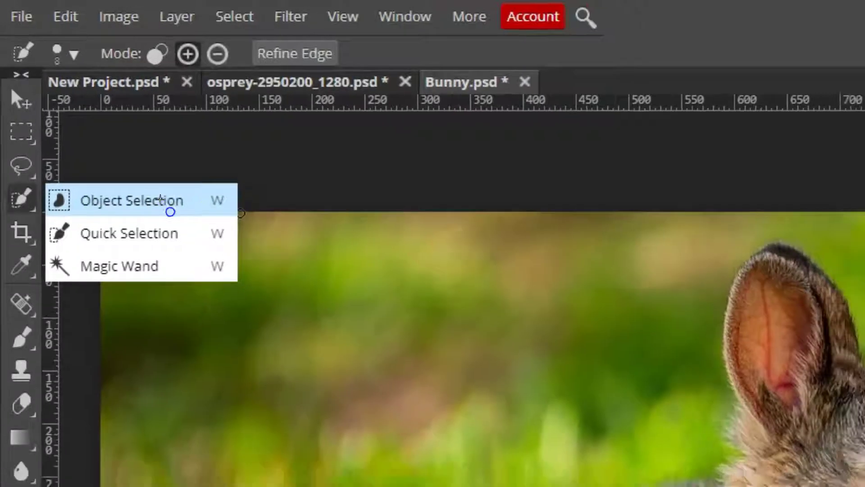
click(171, 216)
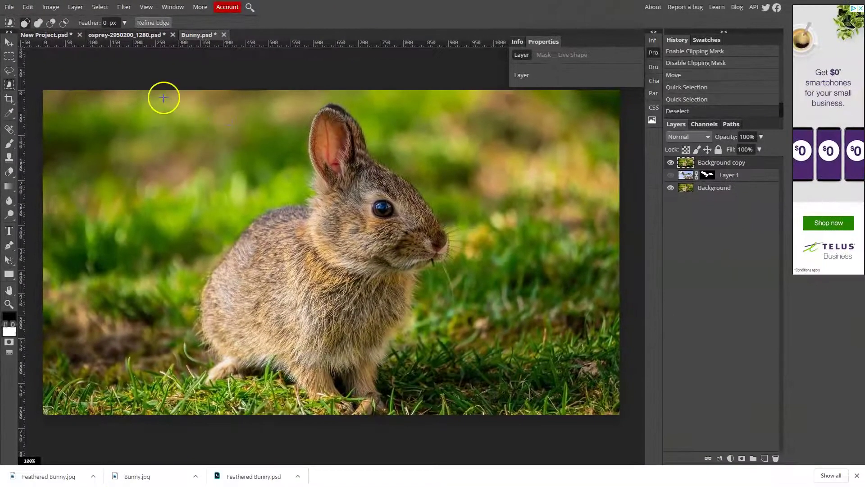
drag(164, 98, 489, 407)
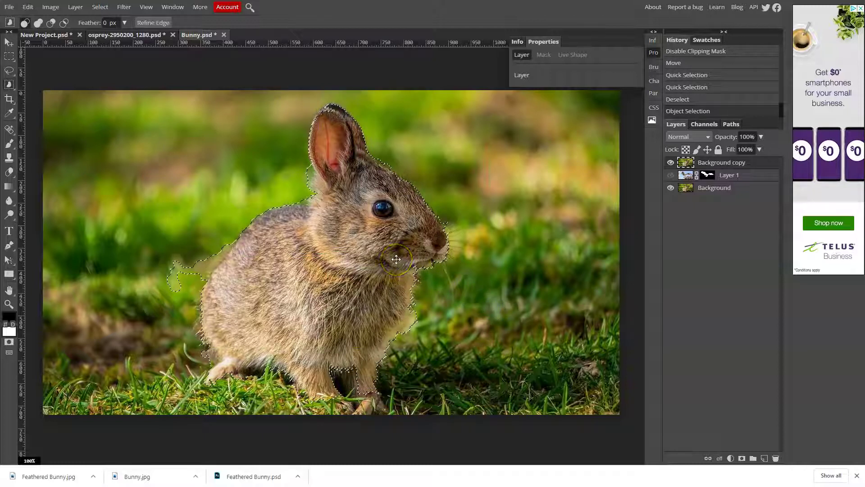
Mask Background copy to the bunny, show the wings, and zoom to the right wing beside the face
click(742, 459)
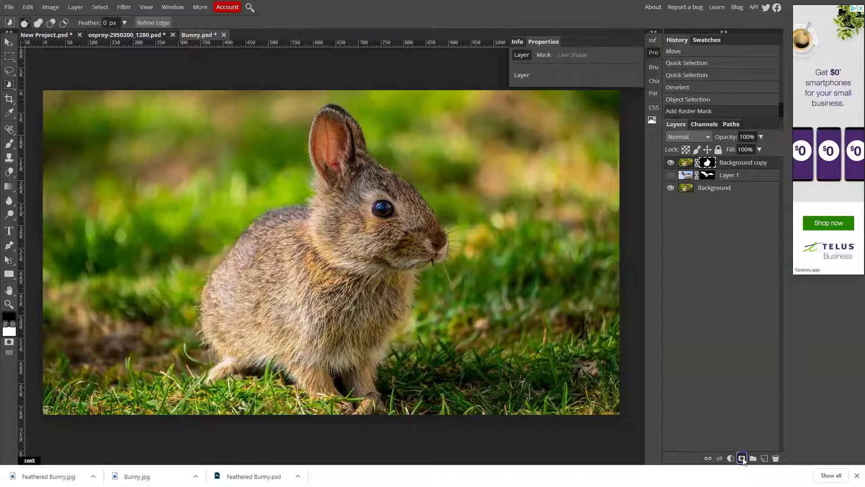
click(671, 176)
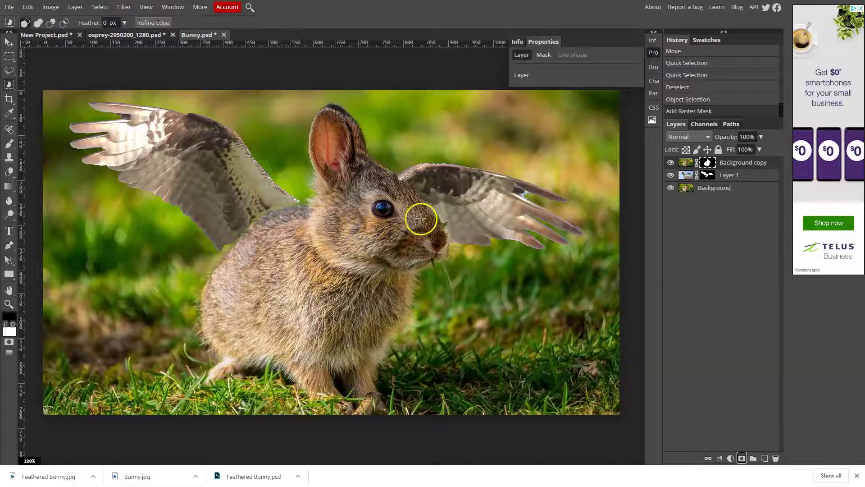
ctrl+click(505, 206)
ctrl+click(506, 207)
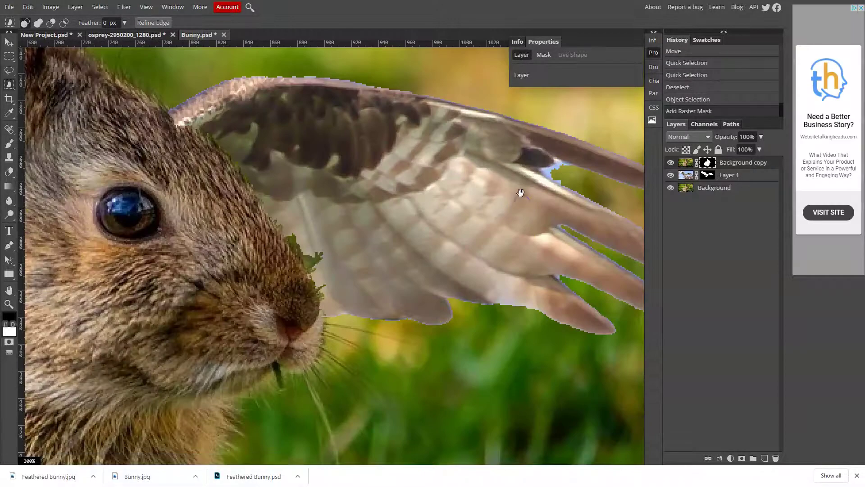
drag(521, 194, 434, 239)
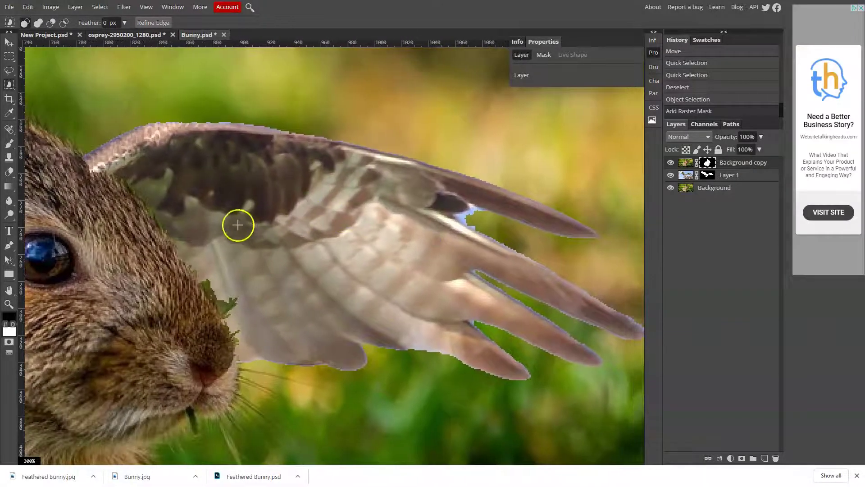
drag(249, 276, 371, 255)
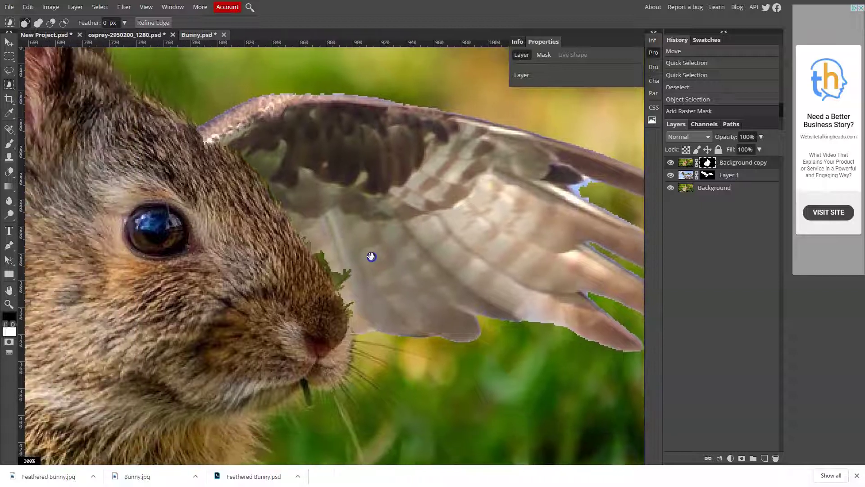
Target the Background copy mask, adjust brush size and hardness, and paint out the green leaf
alt+click(707, 166)
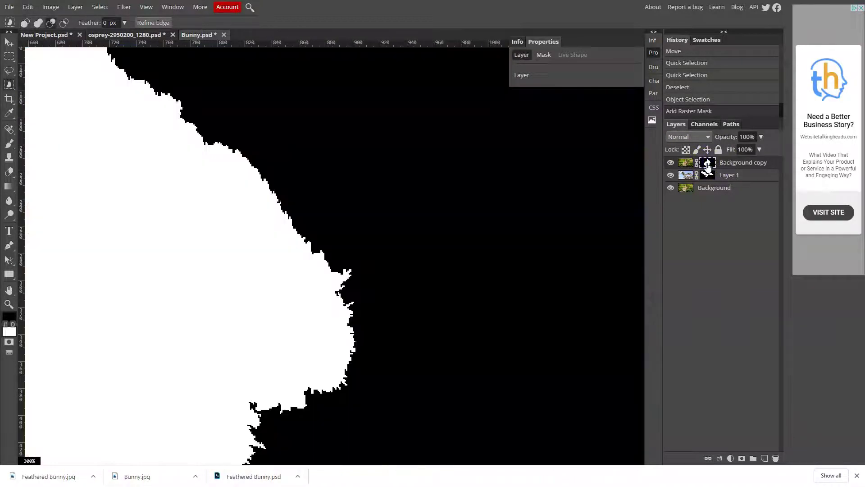
click(687, 165)
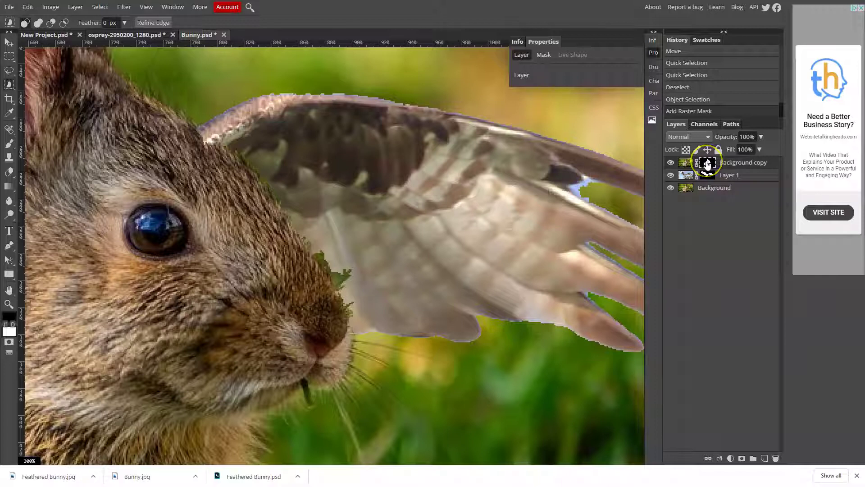
click(707, 165)
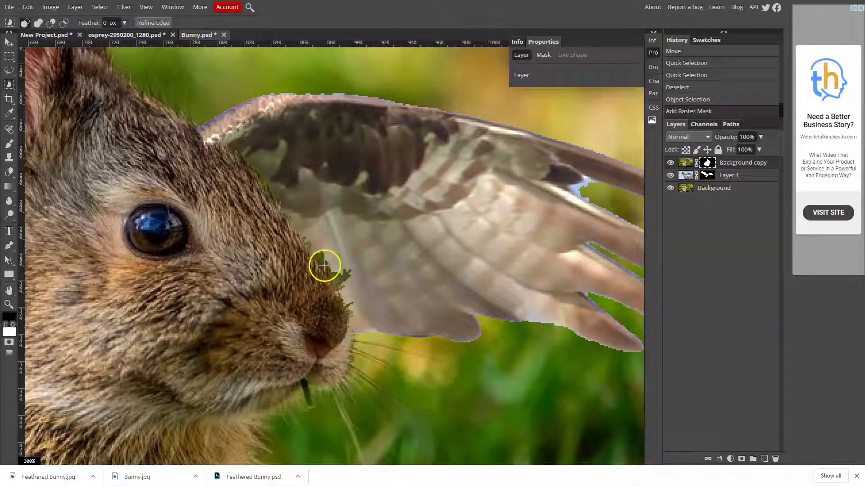
click(7, 146)
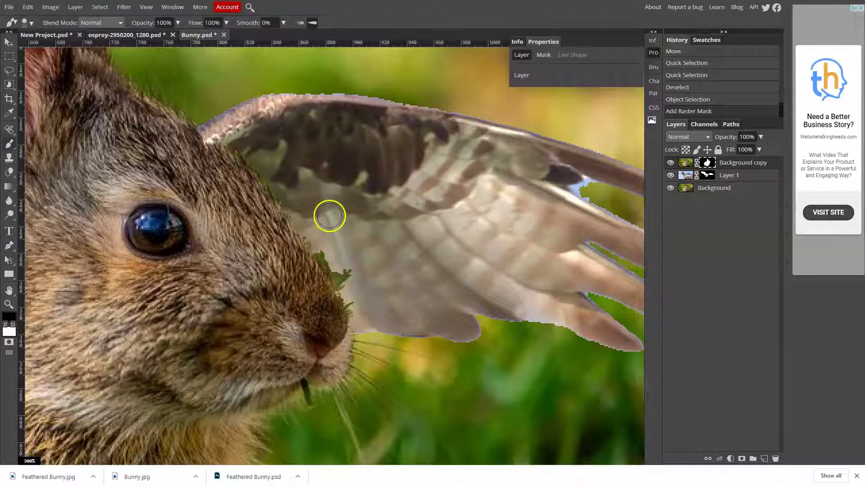
mouse_move(329, 216)
mouse_down()
mouse_move(325, 196)
mouse_move(272, 250)
mouse_move(321, 223)
mouse_move(367, 219)
mouse_move(409, 201)
mouse_move(454, 232)
mouse_up()
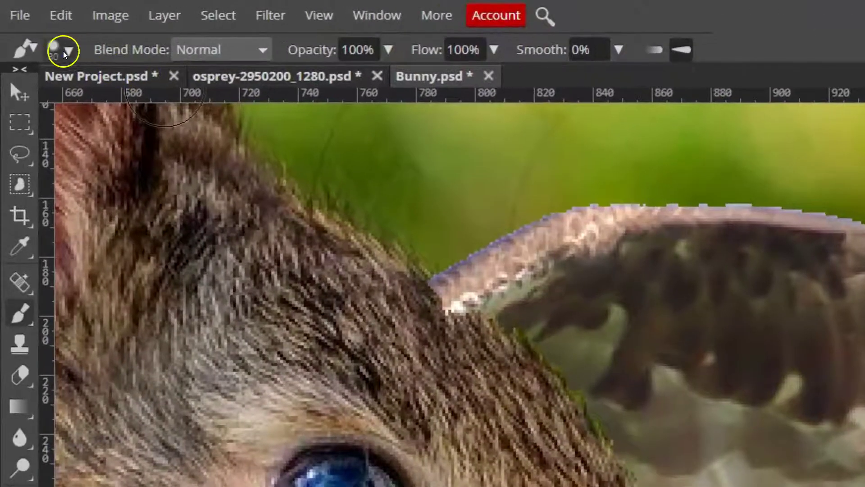
click(30, 24)
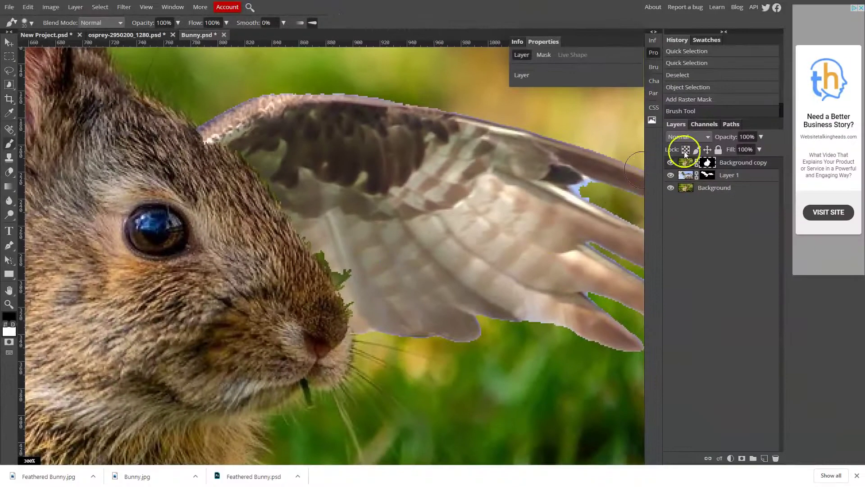
mouse_move(369, 257)
mouse_down()
mouse_move(337, 247)
mouse_move(354, 275)
mouse_move(330, 242)
mouse_move(373, 321)
mouse_move(344, 259)
mouse_up()
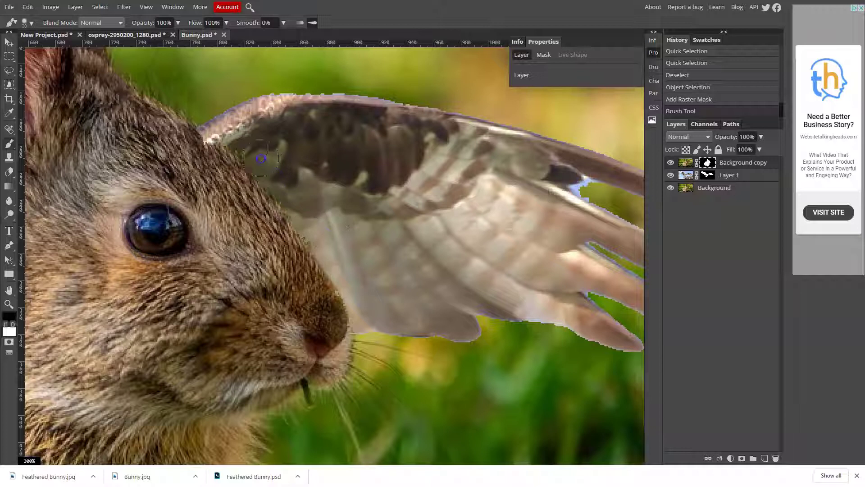
Paint the mask along the bunny's cheek, snout and the overlapping wing area
mouse_move(227, 131)
mouse_down()
mouse_move(203, 118)
mouse_move(232, 169)
mouse_move(365, 303)
mouse_up()
click(469, 311)
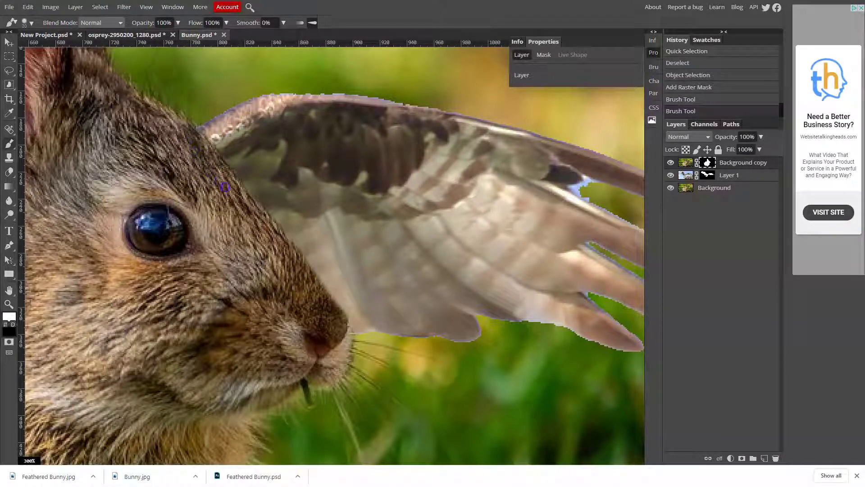
drag(299, 263, 325, 294)
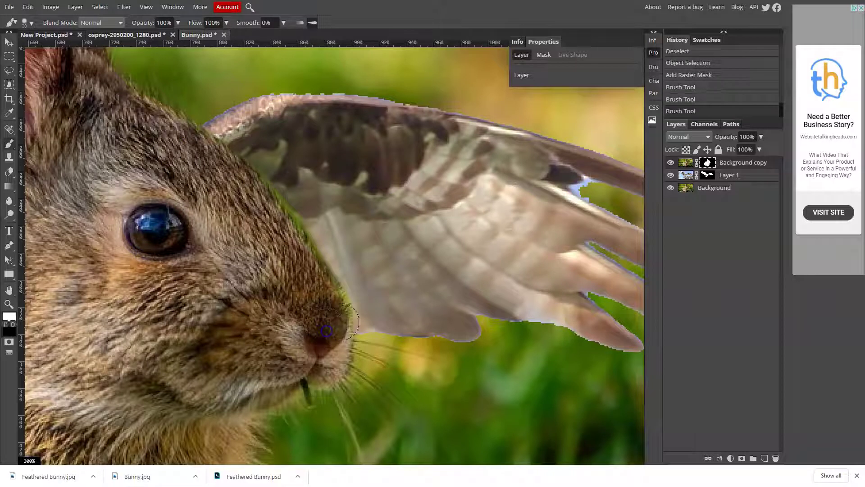
click(377, 279)
drag(377, 280, 368, 288)
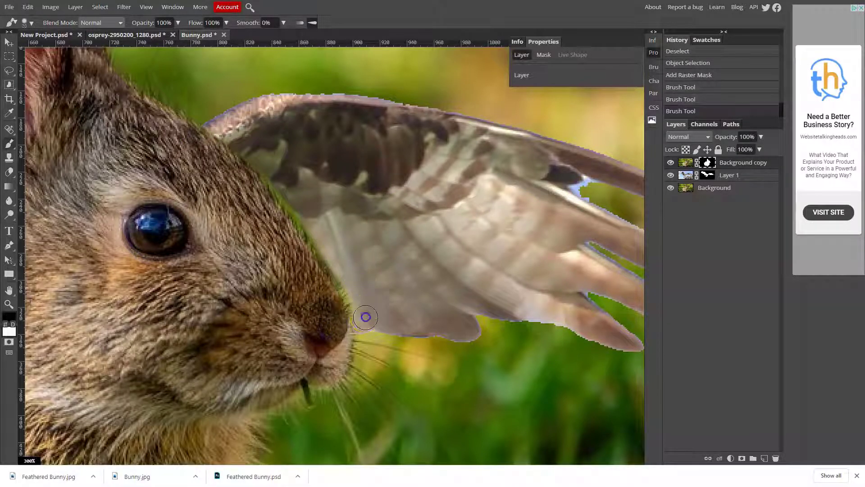
mouse_move(347, 276)
mouse_down()
mouse_move(381, 297)
mouse_move(372, 311)
mouse_move(350, 284)
mouse_move(381, 265)
mouse_move(391, 284)
mouse_move(371, 259)
mouse_move(320, 232)
mouse_up()
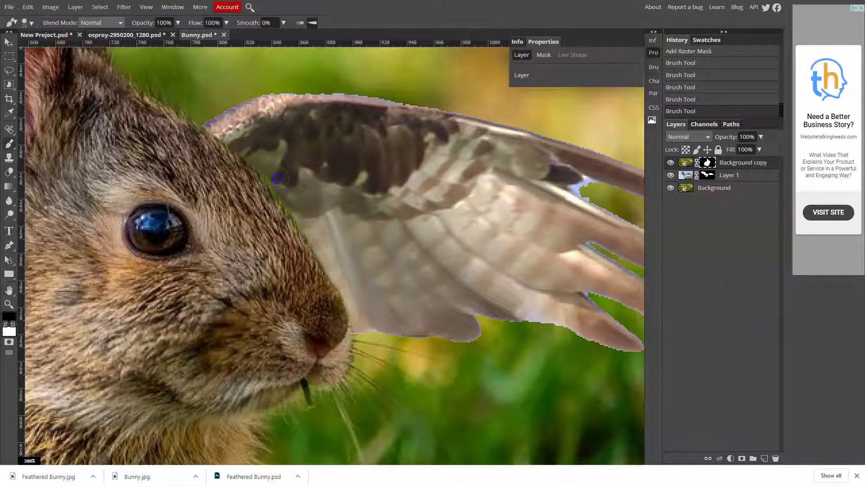
drag(434, 206, 503, 273)
drag(561, 278, 446, 289)
Touch up Layer 1's mask, load it as a selection, and apply Select > Inverse
click(708, 175)
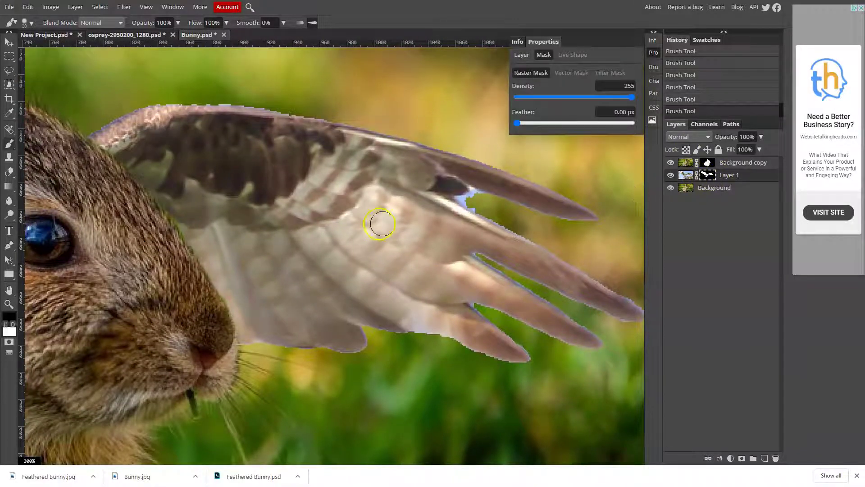
mouse_move(380, 224)
mouse_down()
mouse_move(515, 216)
mouse_move(480, 195)
mouse_move(480, 213)
mouse_move(529, 243)
mouse_up()
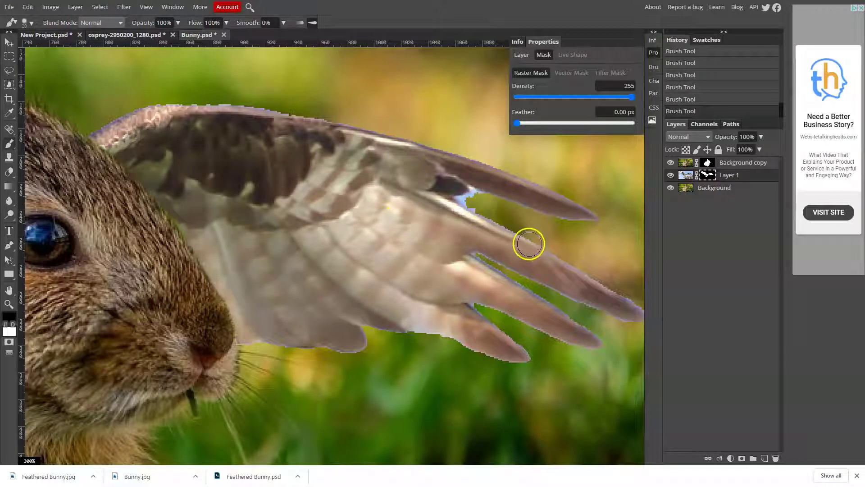
click(721, 190)
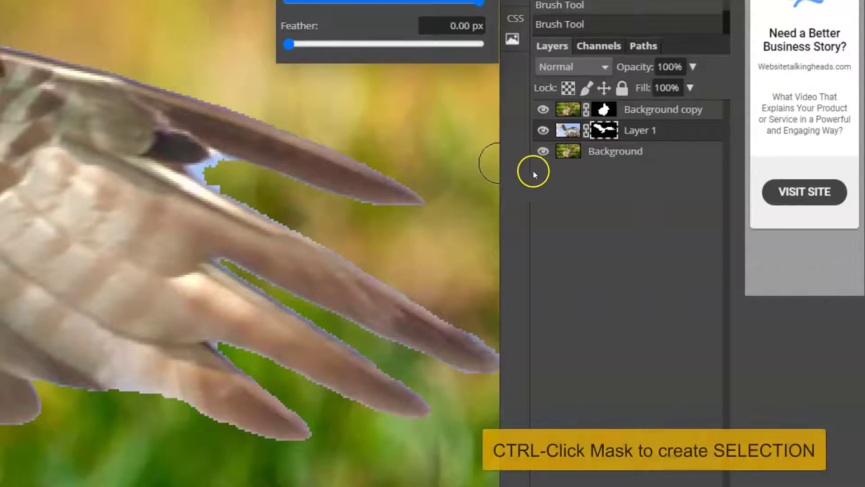
ctrl+click(607, 131)
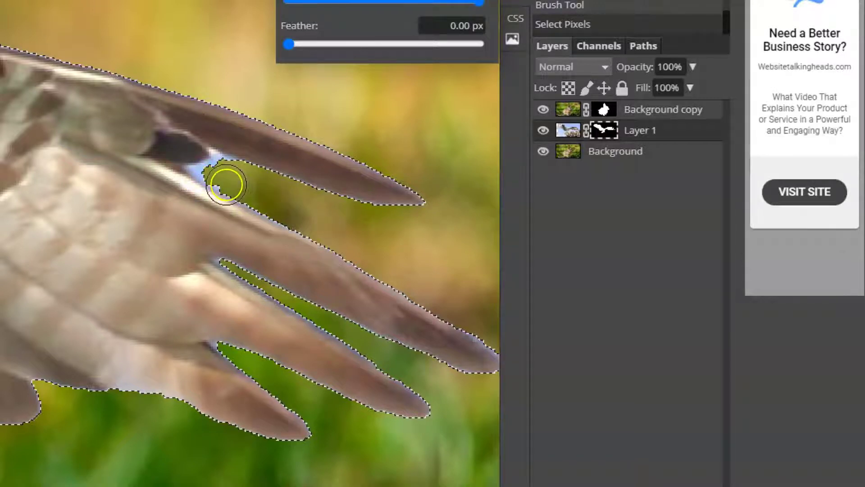
mouse_move(227, 183)
mouse_down()
mouse_move(219, 174)
mouse_move(214, 184)
mouse_move(239, 185)
mouse_move(212, 168)
mouse_move(218, 180)
mouse_move(180, 195)
mouse_move(179, 170)
mouse_up()
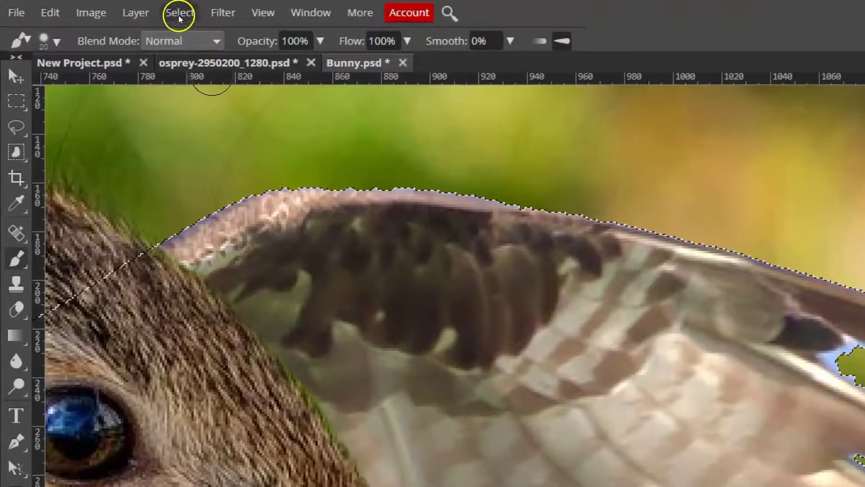
click(132, 9)
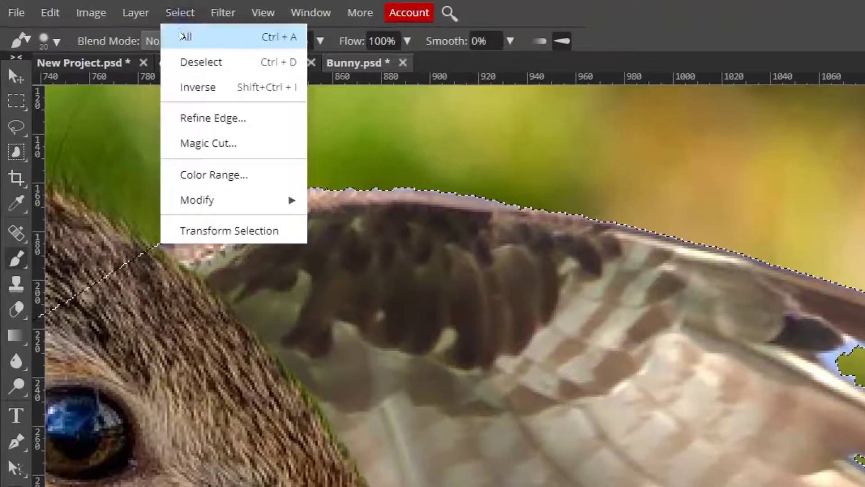
click(200, 86)
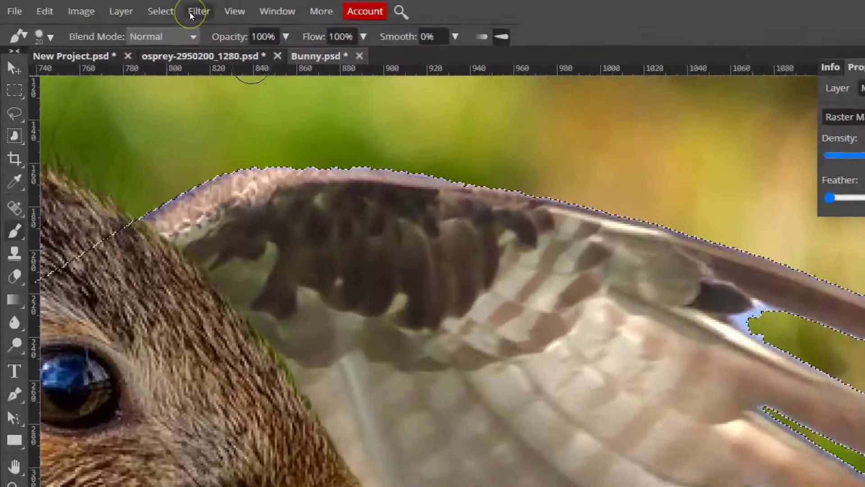
Apply a 2 px feather to the inverted osprey wing selection
click(163, 11)
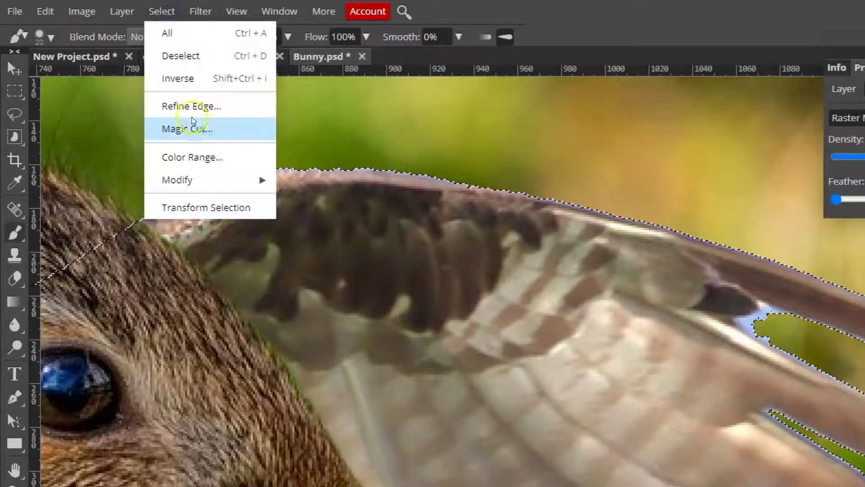
mouse_move(193, 178)
click(340, 269)
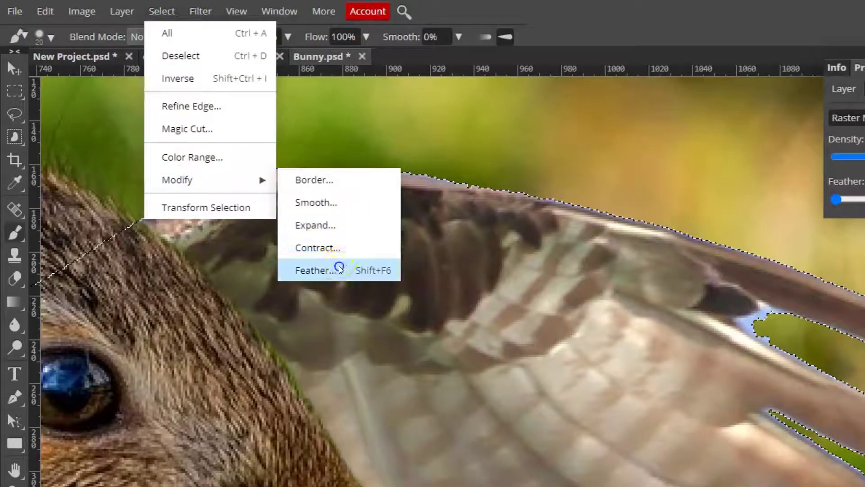
click(182, 164)
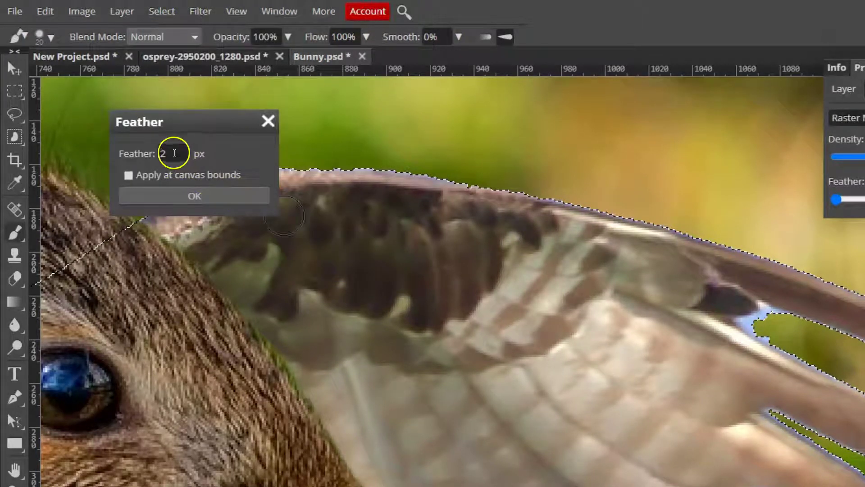
click(195, 196)
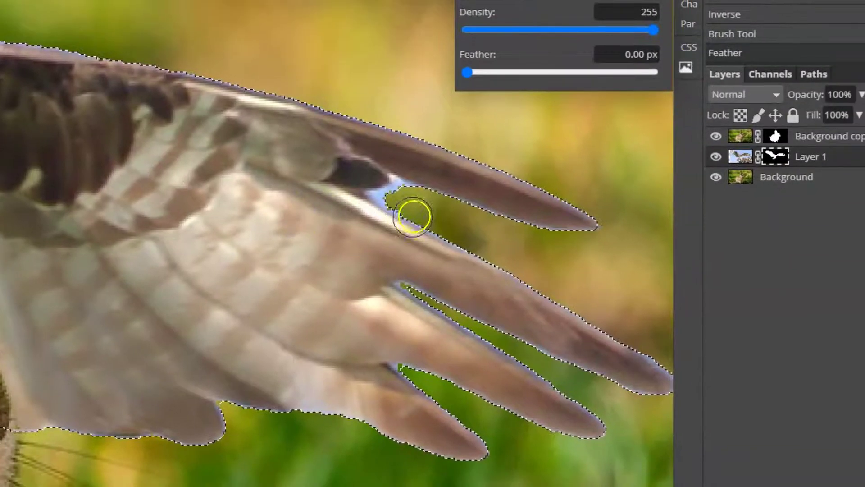
Brush Layer 1's mask in the gaps between the feathers and along the wing's upper edge
mouse_move(417, 195)
mouse_down()
mouse_move(540, 247)
mouse_move(423, 210)
mouse_move(443, 215)
mouse_up()
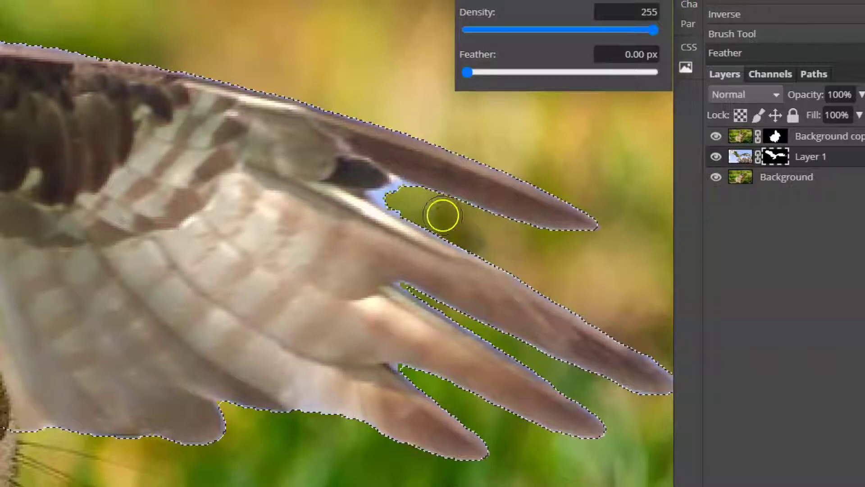
mouse_move(371, 183)
mouse_down()
mouse_move(415, 202)
mouse_move(377, 193)
mouse_move(429, 231)
mouse_move(347, 190)
mouse_move(480, 220)
mouse_up()
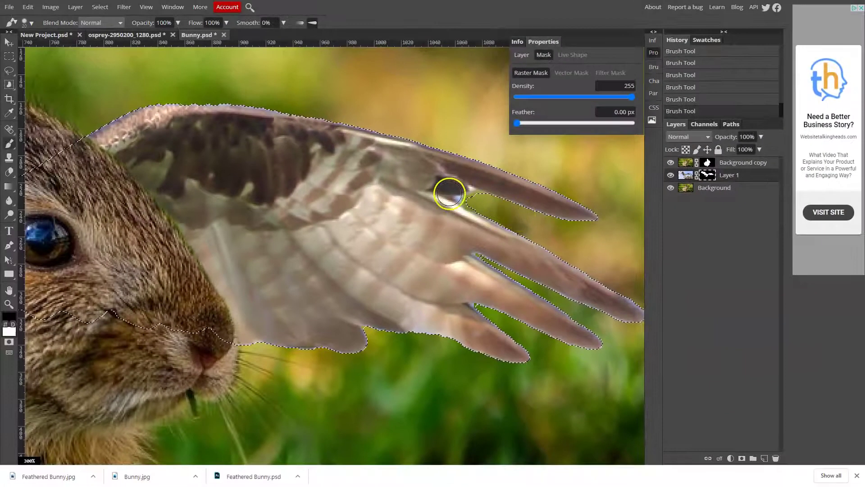
drag(513, 208, 526, 212)
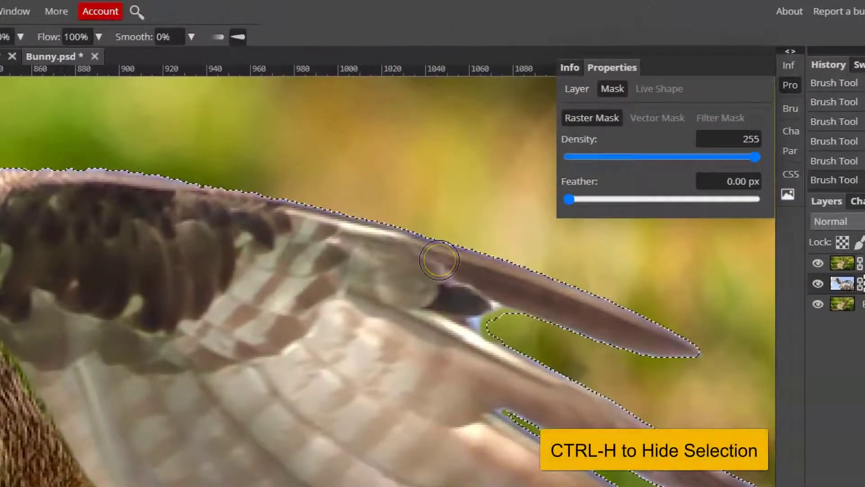
Hide the selection outline and brush Layer 1's mask along the wing edge and lower wing
key(ctrl+h)
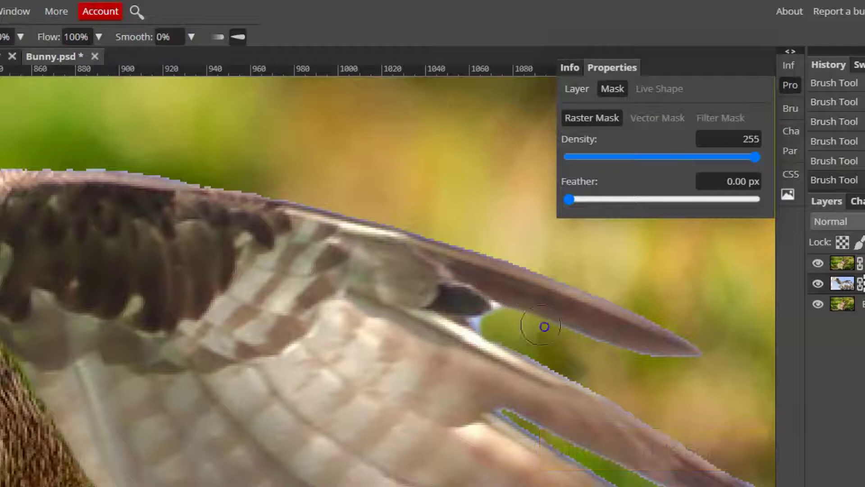
mouse_move(691, 383)
mouse_down()
mouse_move(601, 363)
mouse_move(520, 325)
mouse_move(676, 362)
mouse_move(587, 332)
mouse_move(401, 304)
mouse_move(428, 377)
mouse_move(421, 383)
mouse_move(390, 370)
mouse_move(467, 374)
mouse_move(518, 388)
mouse_move(523, 406)
mouse_move(535, 392)
mouse_up()
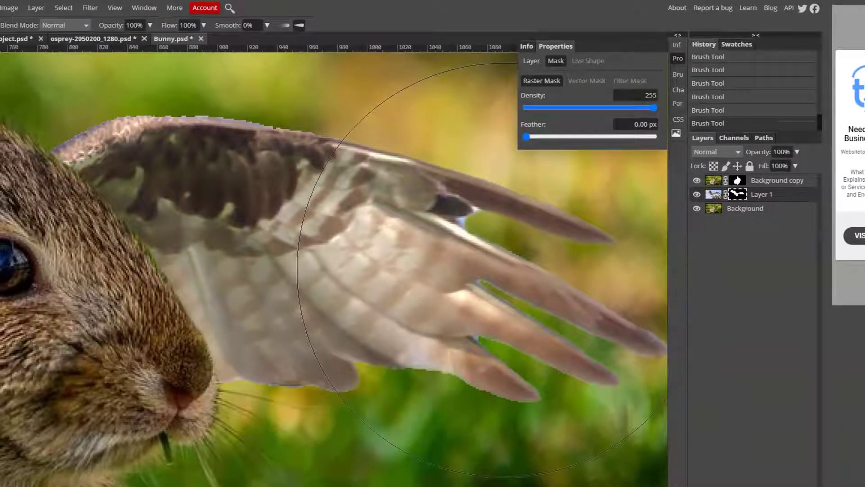
click(505, 270)
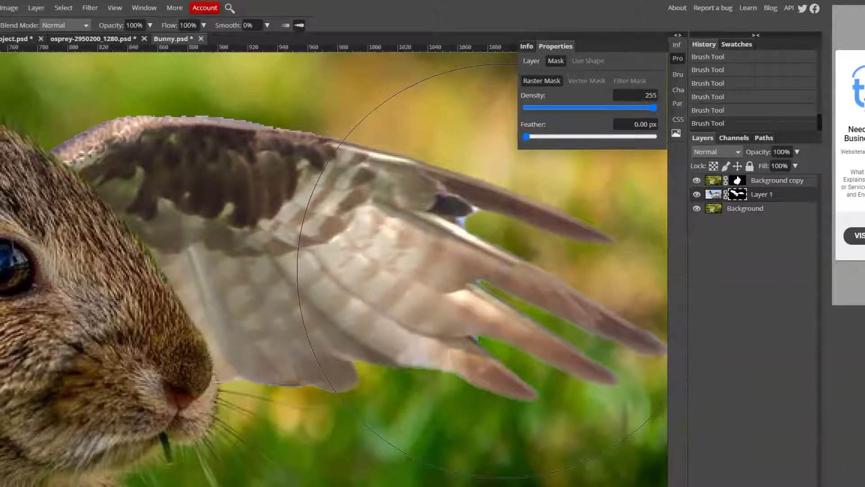
mouse_move(482, 270)
mouse_down()
mouse_move(464, 292)
mouse_move(473, 294)
mouse_move(416, 249)
mouse_move(508, 290)
mouse_move(481, 318)
mouse_move(447, 267)
mouse_move(414, 263)
mouse_move(399, 233)
mouse_move(279, 158)
mouse_move(286, 144)
mouse_move(257, 136)
mouse_move(133, 144)
mouse_move(152, 144)
mouse_up()
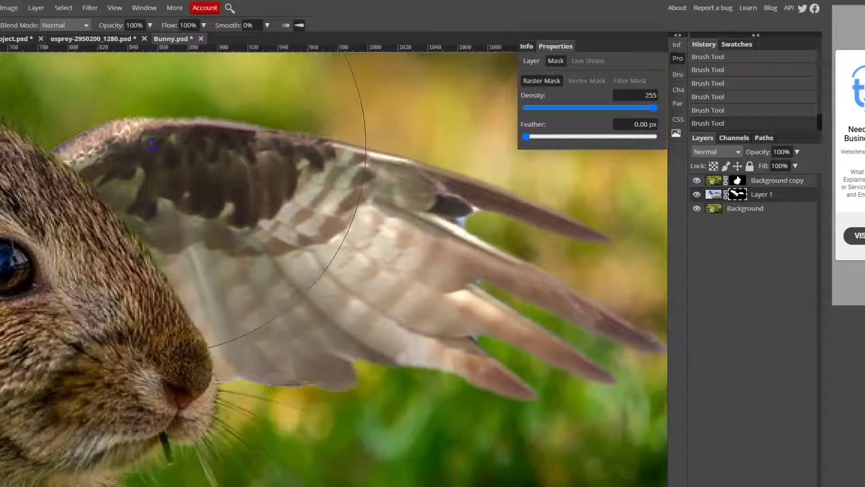
mouse_move(376, 336)
mouse_down()
mouse_move(334, 336)
mouse_move(314, 353)
mouse_move(410, 364)
mouse_move(469, 324)
mouse_move(261, 289)
mouse_move(321, 328)
mouse_move(406, 330)
mouse_move(384, 333)
mouse_move(297, 319)
mouse_move(296, 311)
mouse_move(679, 268)
mouse_move(372, 290)
mouse_move(551, 279)
mouse_move(600, 327)
mouse_move(397, 341)
mouse_up()
Clean the mask along the wingtips, upper wing edge and lower edge, ending near the bunny's fur
mouse_move(205, 241)
mouse_down()
mouse_move(283, 212)
mouse_move(313, 225)
mouse_move(498, 379)
mouse_move(369, 356)
mouse_move(322, 318)
mouse_move(291, 219)
mouse_up()
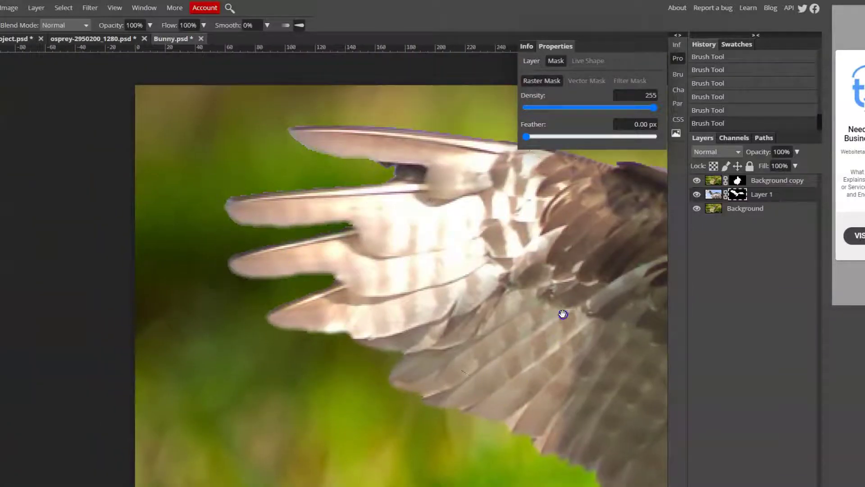
drag(562, 312, 435, 386)
mouse_move(347, 296)
mouse_down()
mouse_move(230, 236)
mouse_move(333, 239)
mouse_up()
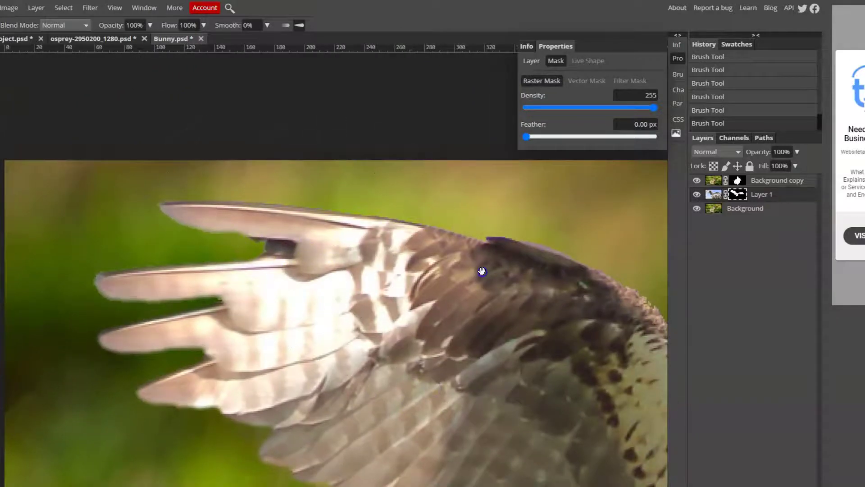
drag(566, 344, 269, 267)
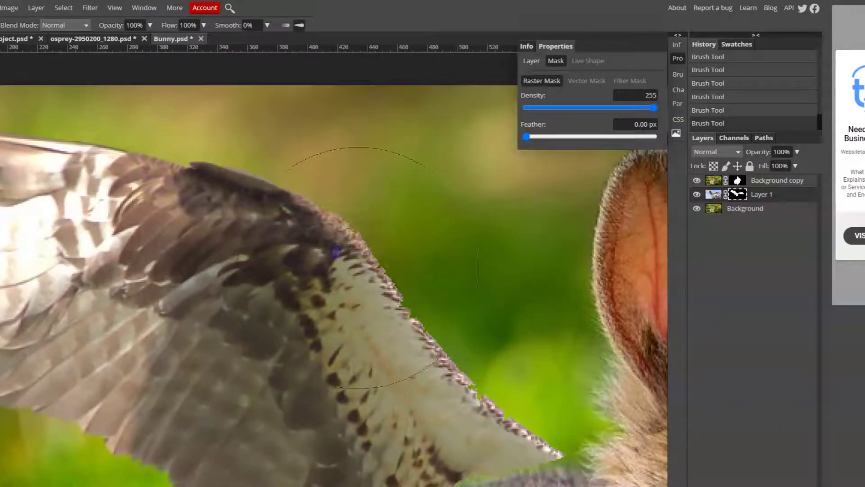
mouse_move(441, 368)
mouse_down()
mouse_move(560, 434)
mouse_move(580, 463)
mouse_up()
mouse_move(266, 324)
mouse_down()
mouse_move(614, 289)
mouse_move(637, 313)
mouse_up()
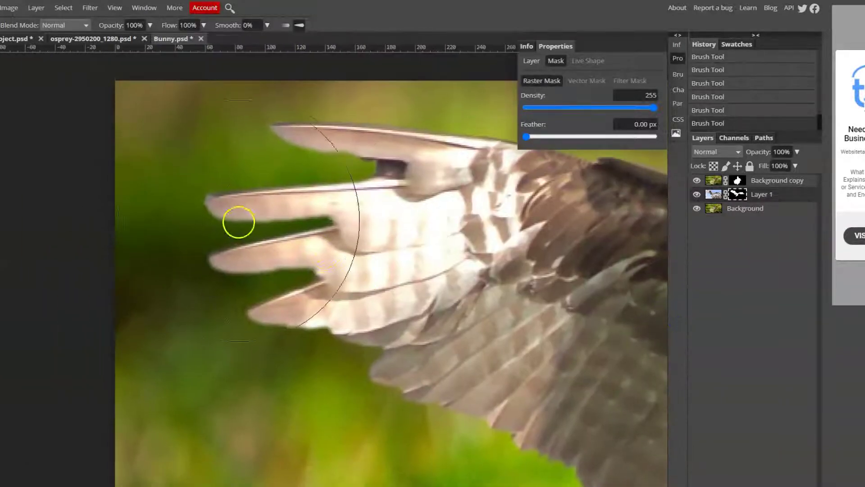
drag(571, 380, 327, 258)
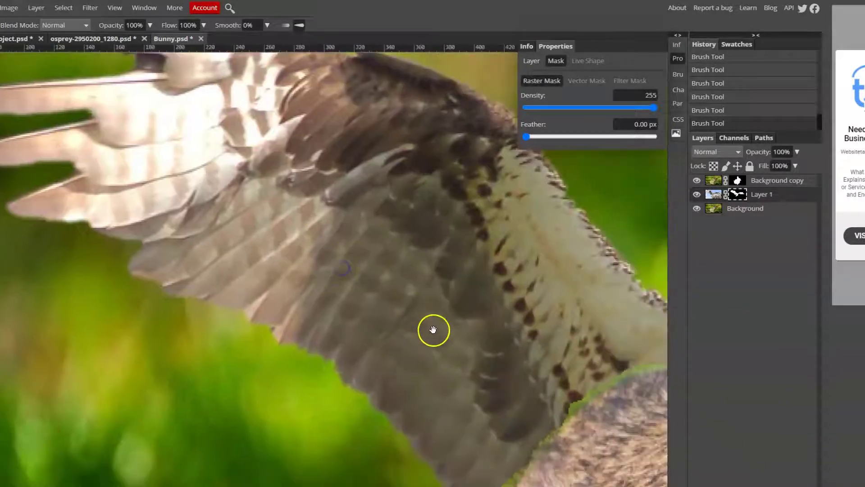
drag(433, 330, 278, 261)
drag(284, 383, 268, 303)
drag(331, 332, 290, 310)
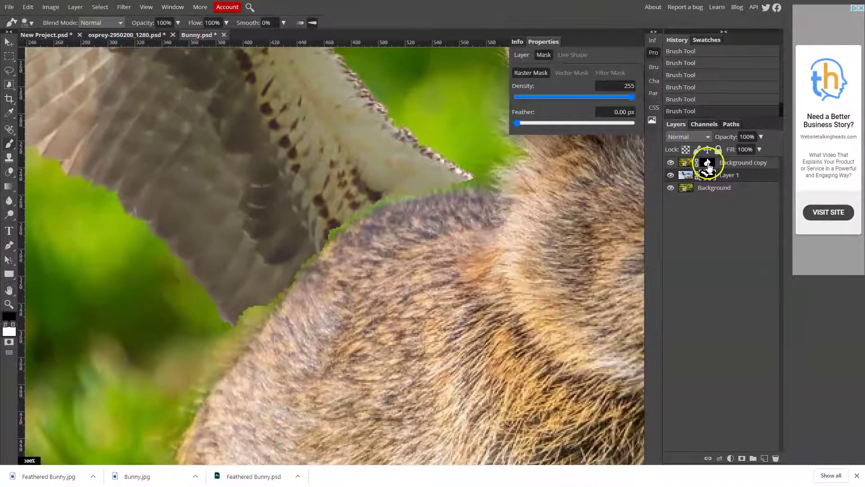
Inspect the Background copy mask, paint where the wing overlaps, then show and deselect the selection
alt+click(708, 165)
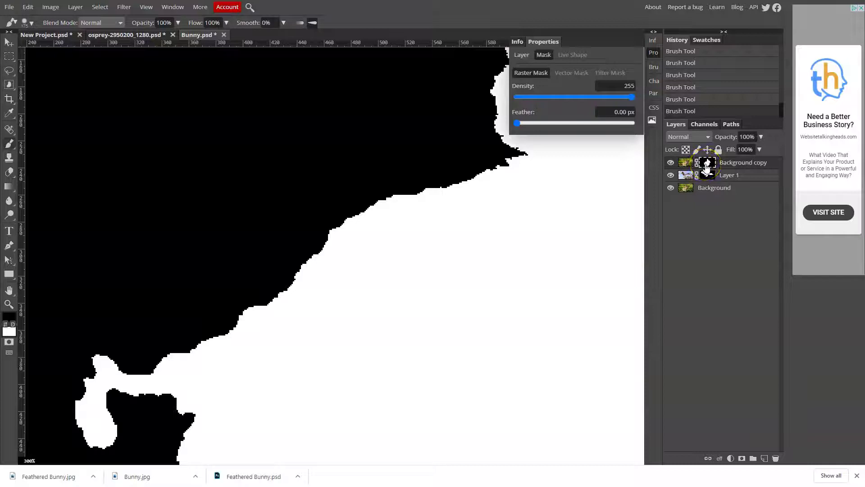
alt+click(706, 165)
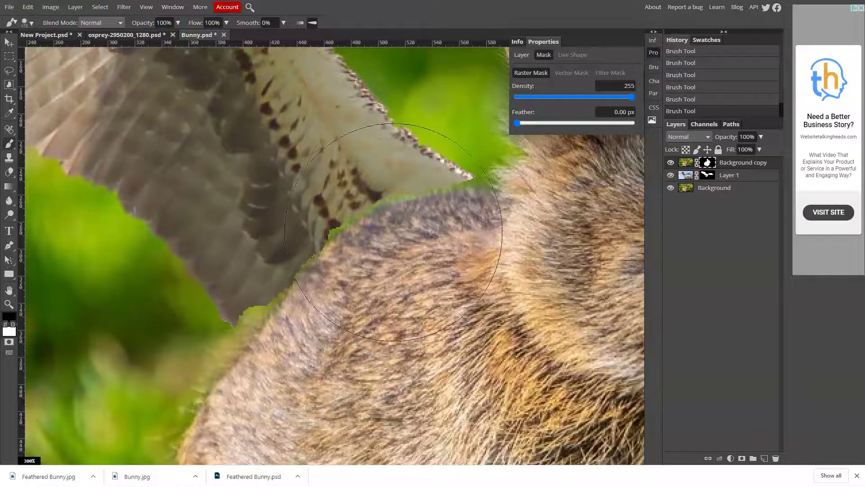
mouse_move(393, 178)
mouse_down()
mouse_move(357, 159)
mouse_move(370, 160)
mouse_move(321, 155)
mouse_move(333, 158)
mouse_move(201, 235)
mouse_move(200, 257)
mouse_move(178, 275)
mouse_move(185, 282)
mouse_move(206, 252)
mouse_move(187, 215)
mouse_move(240, 195)
mouse_move(147, 210)
mouse_up()
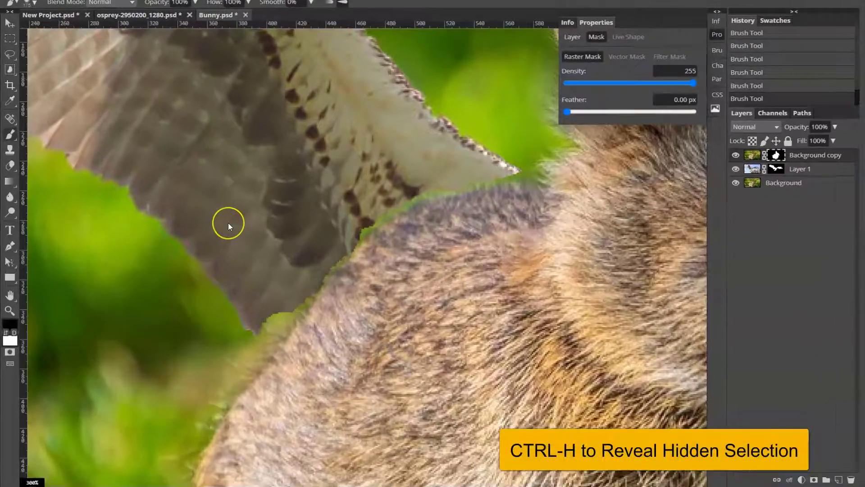
key(ctrl+h)
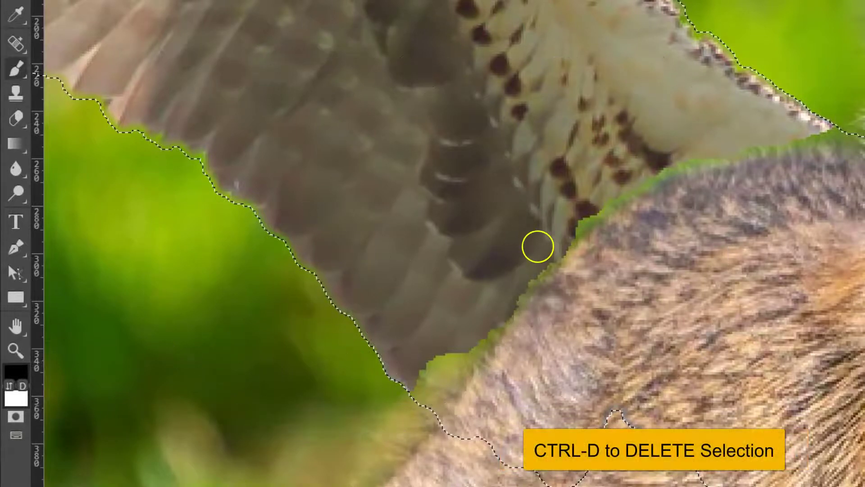
key(ctrl+d)
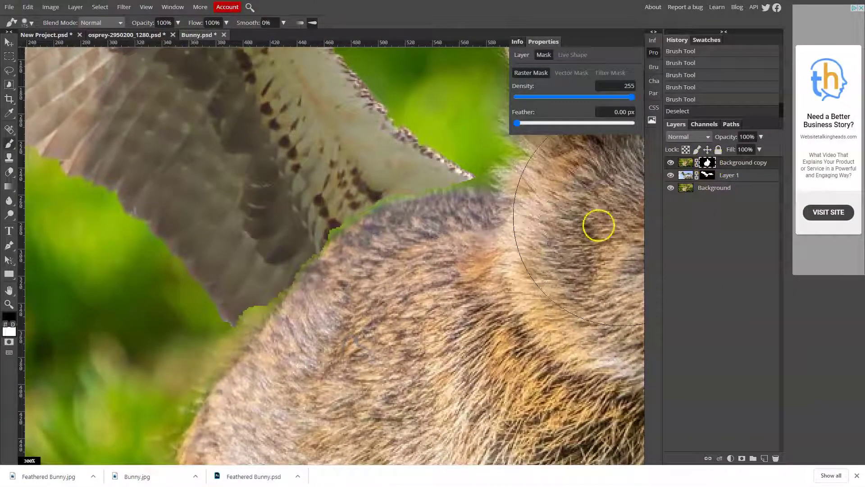
Hide fur on the Background copy mask and reveal the wing's white base on Layer 1's mask
mouse_move(289, 269)
mouse_down()
mouse_move(299, 286)
mouse_move(358, 230)
mouse_move(375, 240)
mouse_move(379, 231)
mouse_move(390, 300)
mouse_move(369, 332)
mouse_move(306, 321)
mouse_up()
click(721, 178)
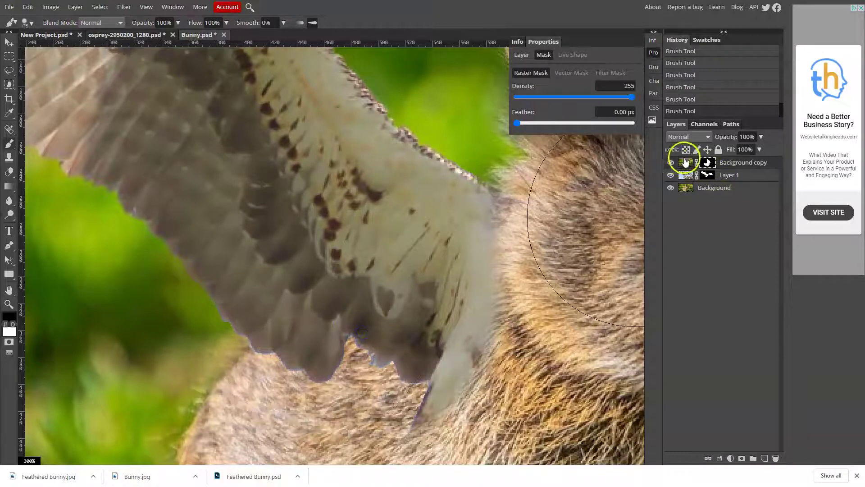
mouse_move(531, 280)
mouse_down()
mouse_move(467, 299)
mouse_move(415, 216)
mouse_move(421, 271)
mouse_up()
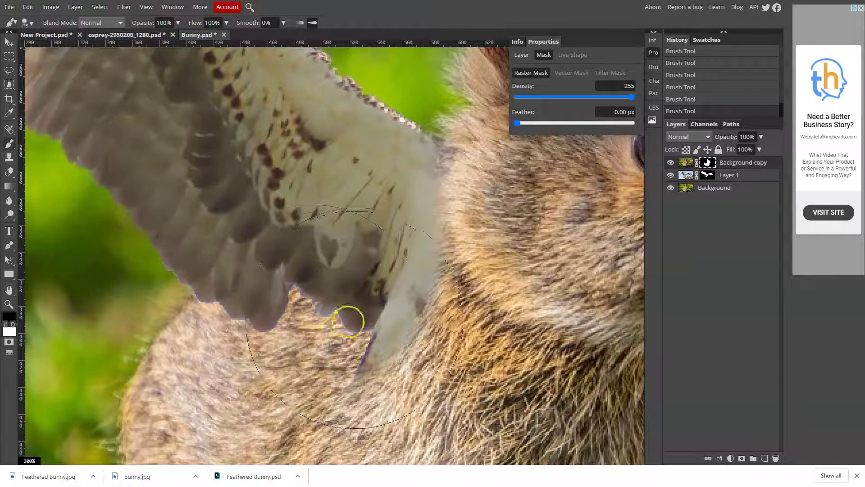
mouse_move(363, 304)
mouse_down()
mouse_move(359, 234)
mouse_move(373, 344)
mouse_move(340, 322)
mouse_up()
click(707, 178)
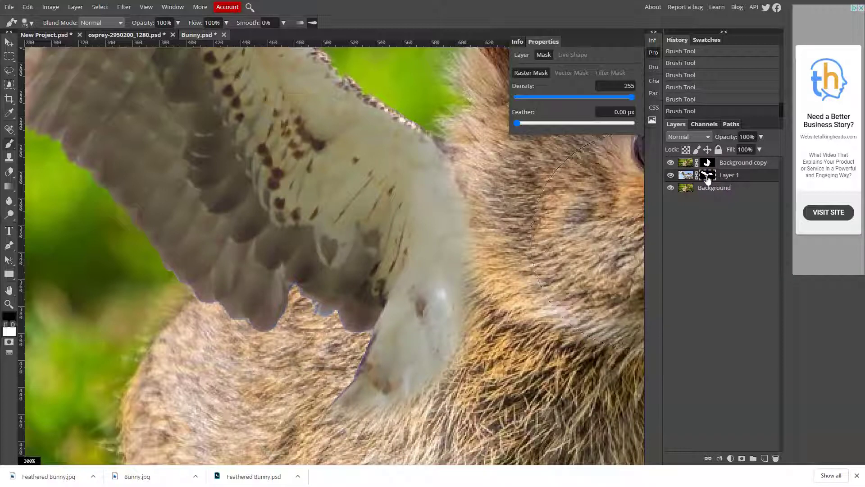
Load Layer 1's mask as a selection, feather it by 2 px, and invert it
ctrl+click(709, 177)
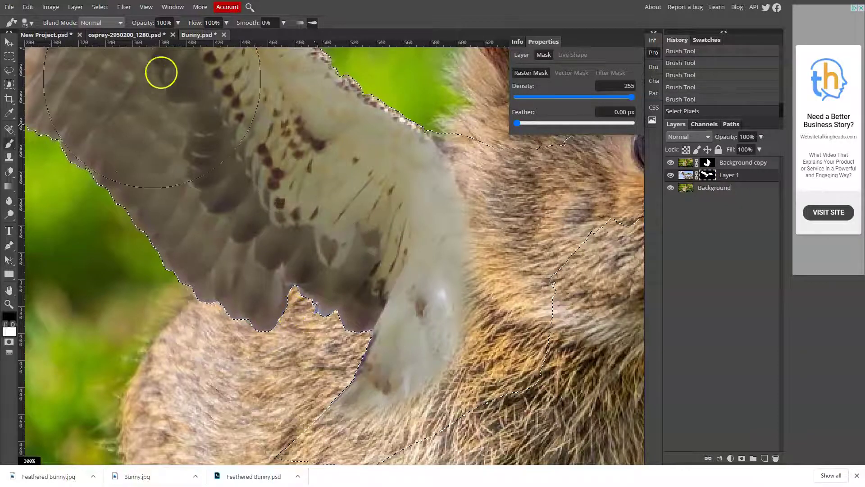
click(100, 6)
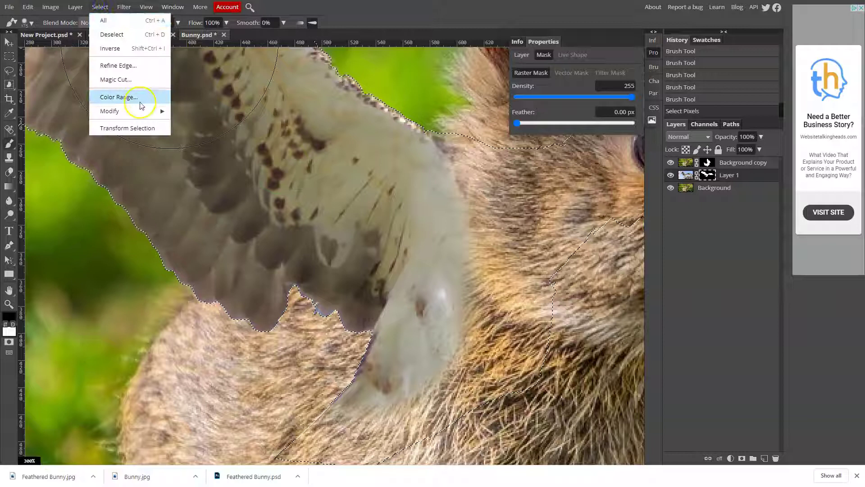
mouse_move(137, 118)
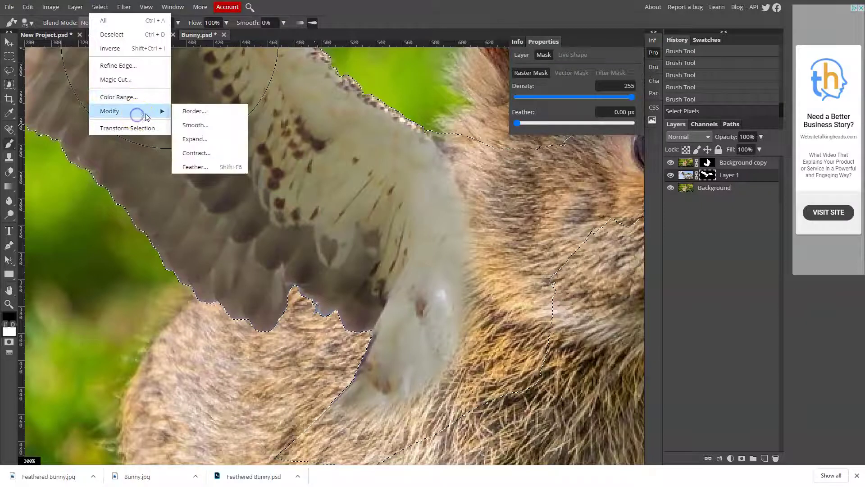
click(193, 166)
click(150, 123)
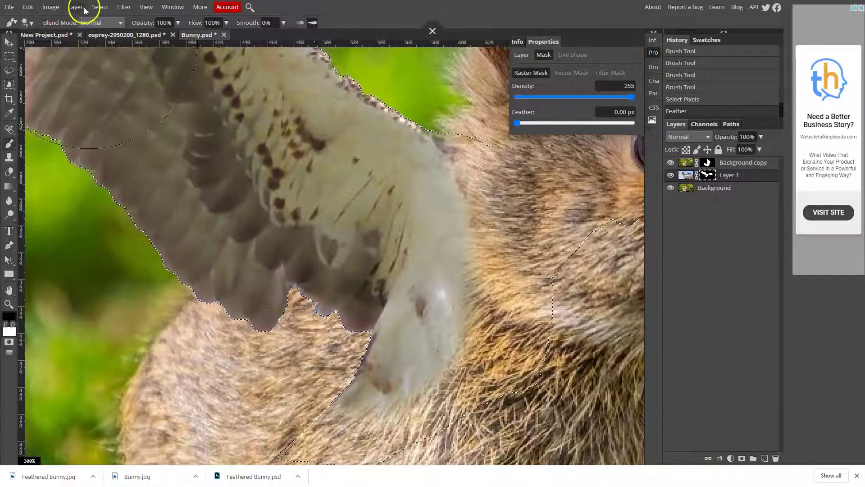
click(99, 7)
click(118, 46)
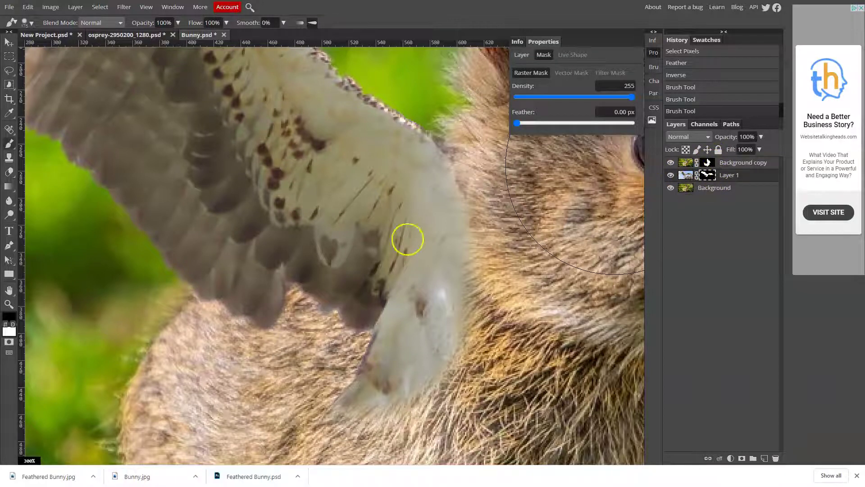
Paint the Background copy mask around the wing base inside the selection, then swap to white
mouse_move(429, 344)
mouse_down()
mouse_move(360, 299)
mouse_move(291, 323)
mouse_up()
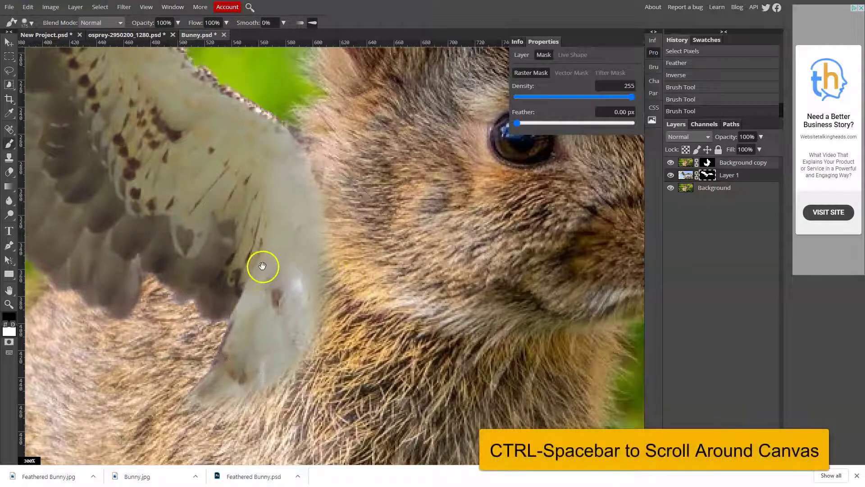
drag(263, 266, 338, 240)
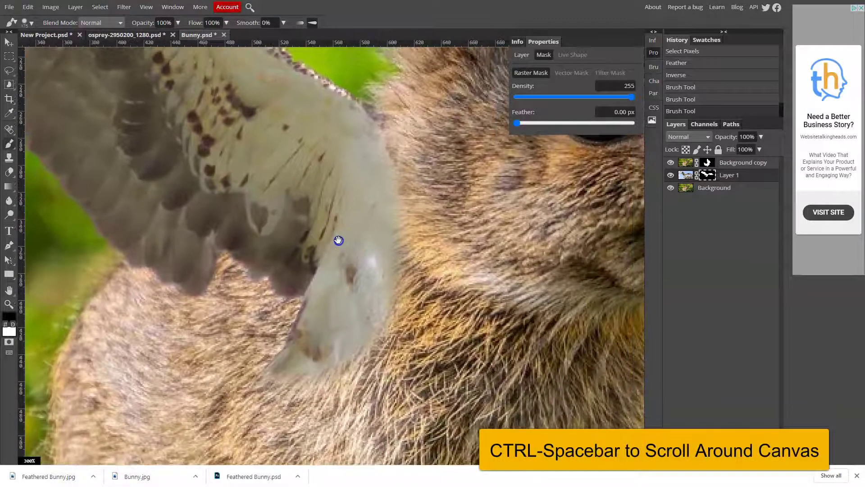
click(708, 166)
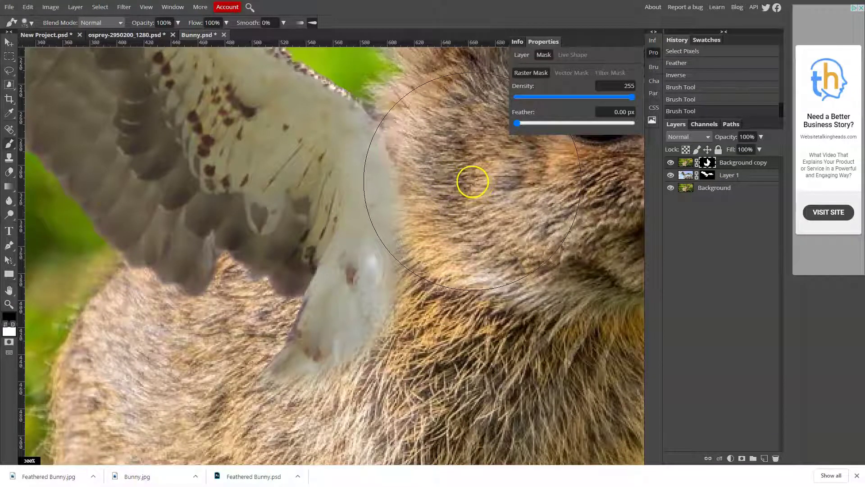
click(475, 186)
key(x)
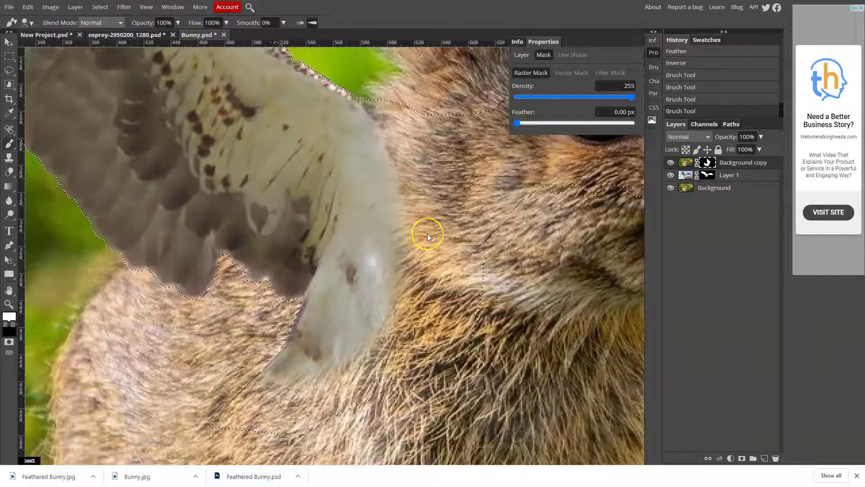
Deselect and, with a smaller brush, soften the fur edge beside the wing on the mask
key(ctrl+d)
drag(473, 193, 474, 180)
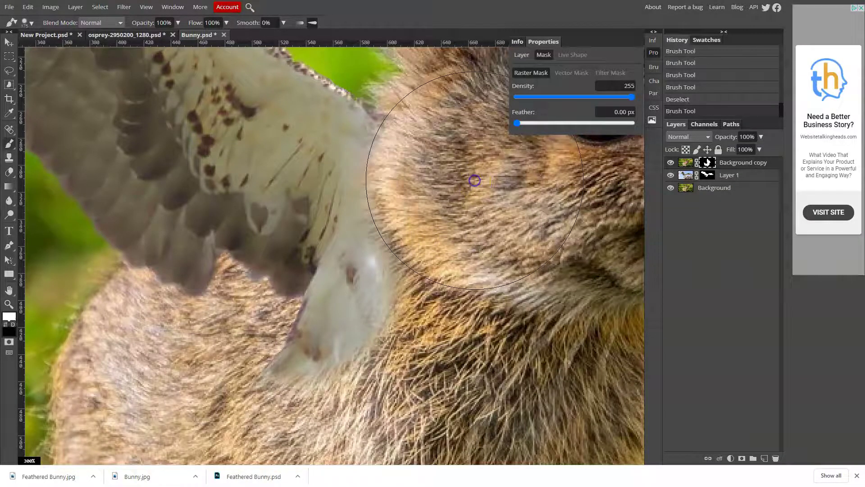
key(bracketleft)
key(bracketleft)
key(bracketleft)
key(bracketleft)
key(bracketleft)
key(bracketleft)
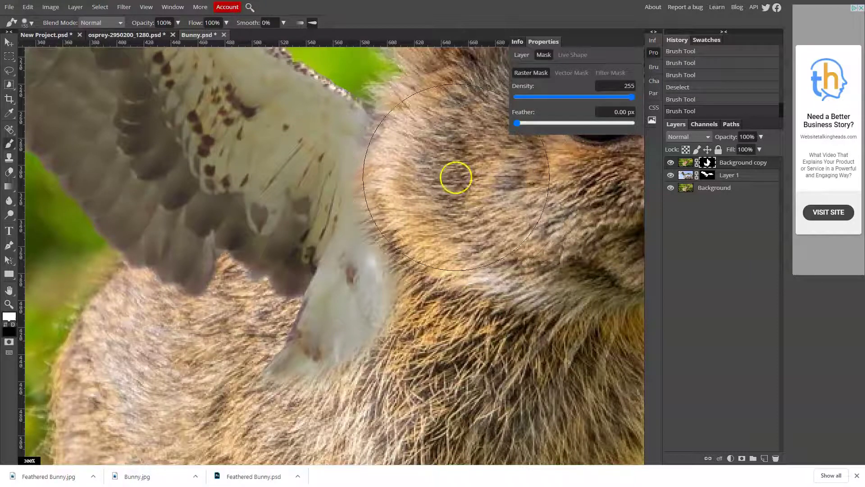
mouse_move(424, 178)
mouse_down()
mouse_move(406, 162)
mouse_move(402, 170)
mouse_move(402, 161)
mouse_move(400, 186)
mouse_move(416, 209)
mouse_move(413, 153)
mouse_move(443, 229)
mouse_move(446, 279)
mouse_move(425, 272)
mouse_move(415, 335)
mouse_move(324, 326)
mouse_move(389, 290)
mouse_move(395, 238)
mouse_move(386, 235)
mouse_move(376, 274)
mouse_up()
Centre on the bunny's eye and view the image at 100% to check the winged bunny
drag(499, 228, 512, 197)
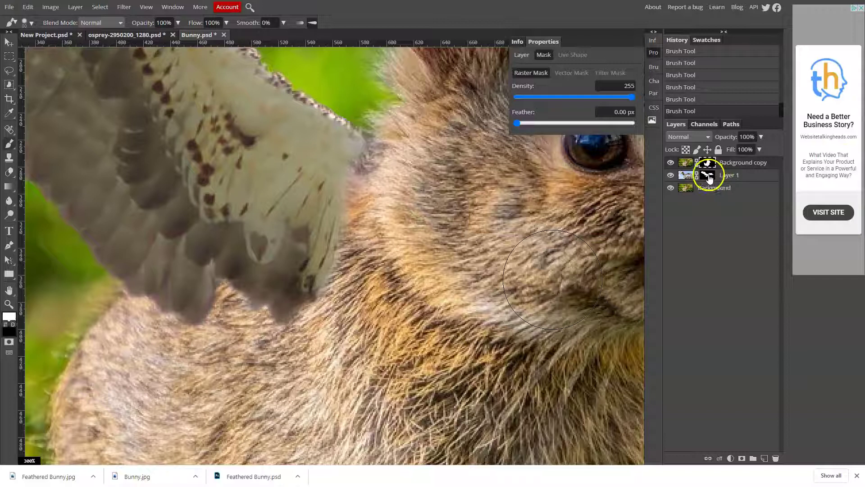
mouse_move(469, 216)
mouse_down()
mouse_move(303, 215)
mouse_move(386, 240)
mouse_move(404, 263)
mouse_move(454, 203)
mouse_move(378, 286)
mouse_move(312, 204)
mouse_up()
key(ctrl+1)
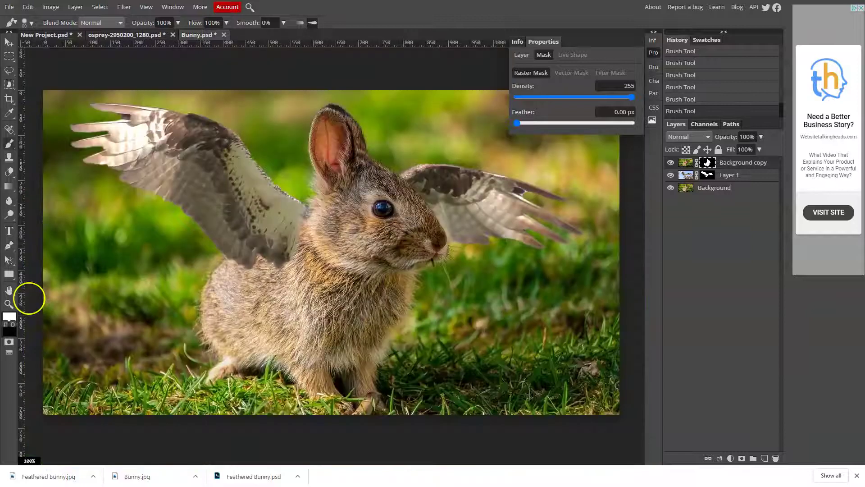